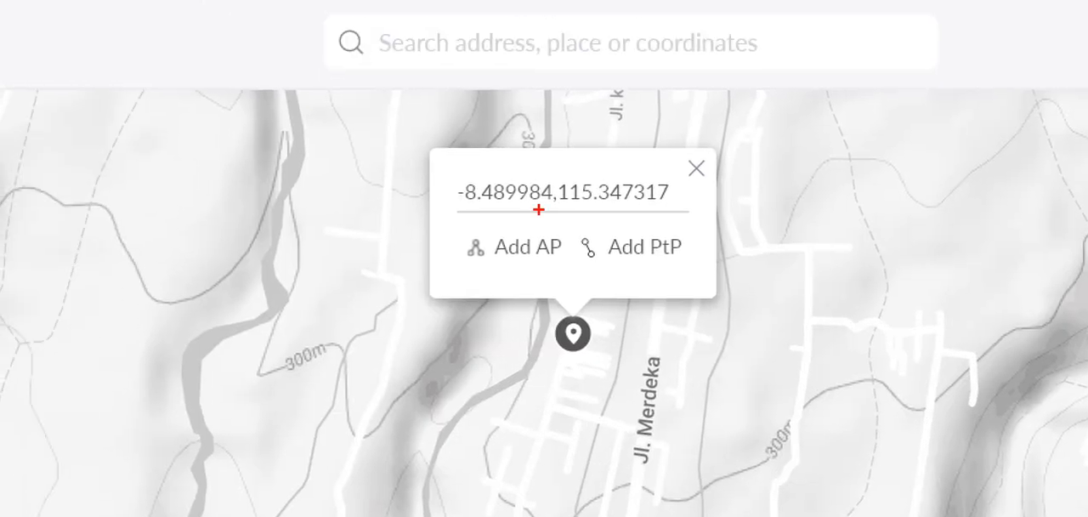
{"action": "mouse_move", "coordinate": [444, 146]}
{"action": "left_mouse_down"}
{"action": "mouse_move", "coordinate": [388, 182]}
{"action": "mouse_move", "coordinate": [760, 297]}
{"action": "mouse_move", "coordinate": [425, 146]}
{"action": "left_mouse_up"}
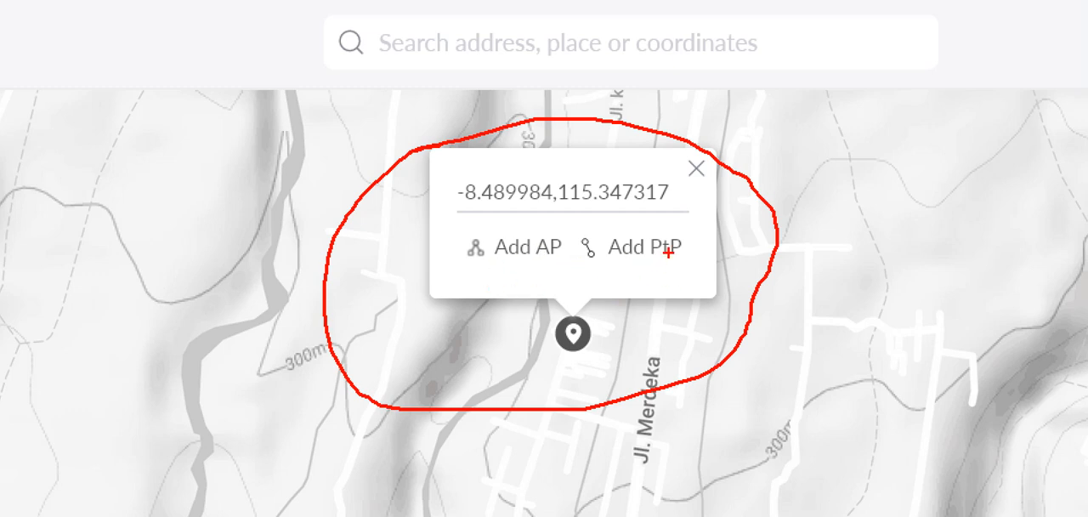
{"action": "mouse_move", "coordinate": [681, 229]}
{"action": "left_mouse_down"}
{"action": "mouse_move", "coordinate": [689, 256]}
{"action": "mouse_move", "coordinate": [708, 206]}
{"action": "left_mouse_up"}
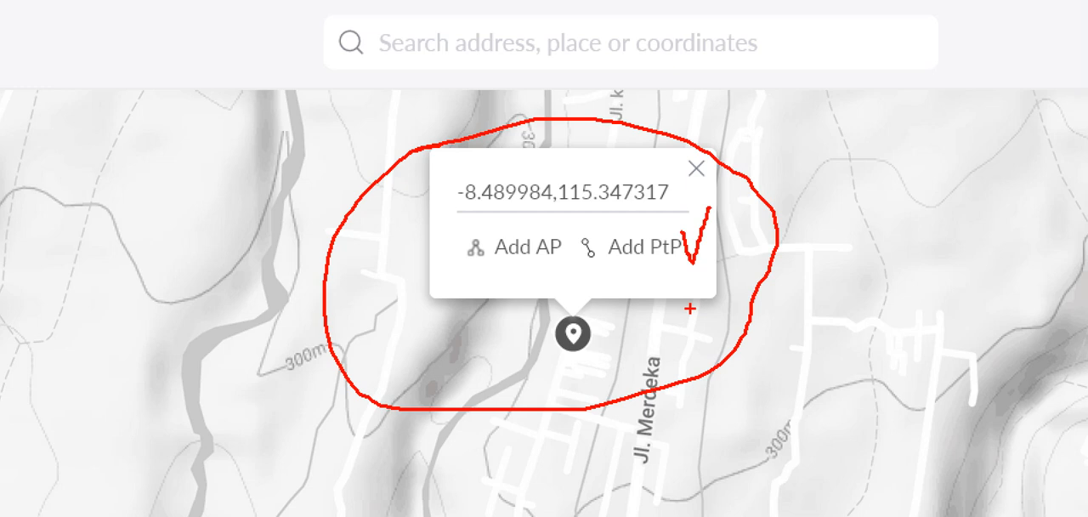
{"action": "mouse_move", "coordinate": [657, 202]}
{"action": "left_mouse_down"}
{"action": "mouse_move", "coordinate": [604, 211]}
{"action": "mouse_move", "coordinate": [668, 301]}
{"action": "mouse_move", "coordinate": [705, 259]}
{"action": "left_mouse_up"}
{"action": "left_click_drag", "start_coordinate": [650, 225], "coordinate": [695, 244]}
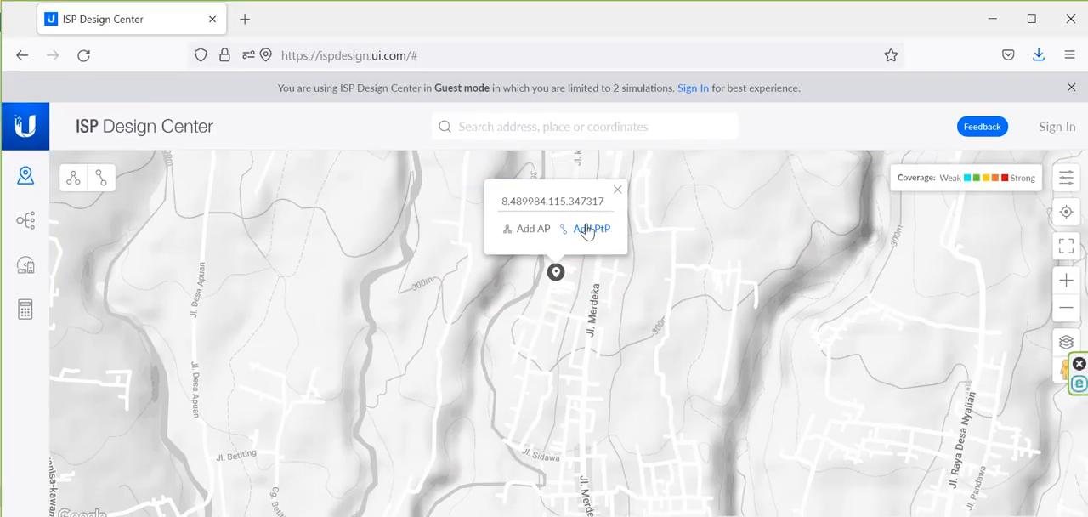
Step: Add a point-to-point link starting at -8.489984,115.347317 and check the details of its Master1 and Station1 ends
{"action": "left_click", "coordinate": [586, 229]}
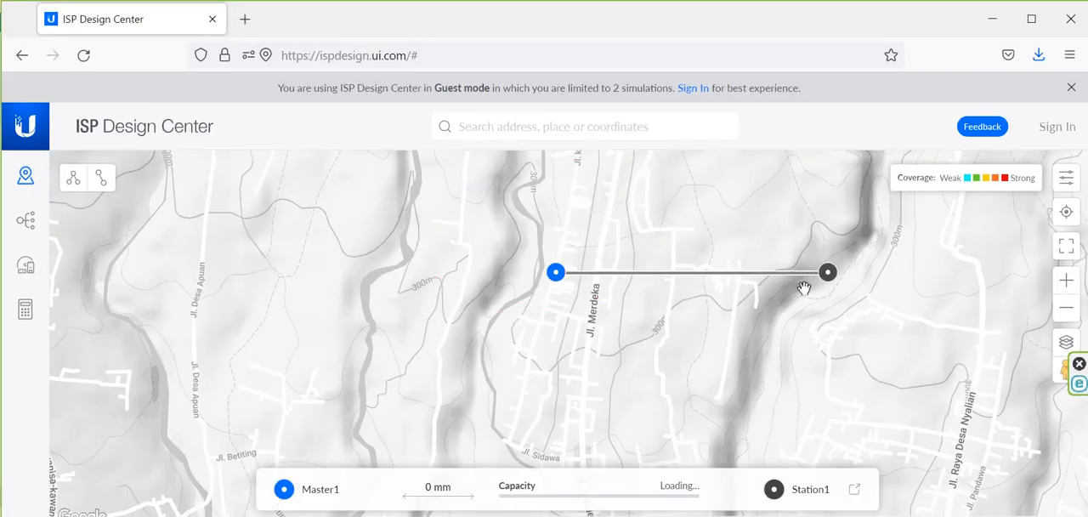
{"action": "left_click", "coordinate": [554, 279]}
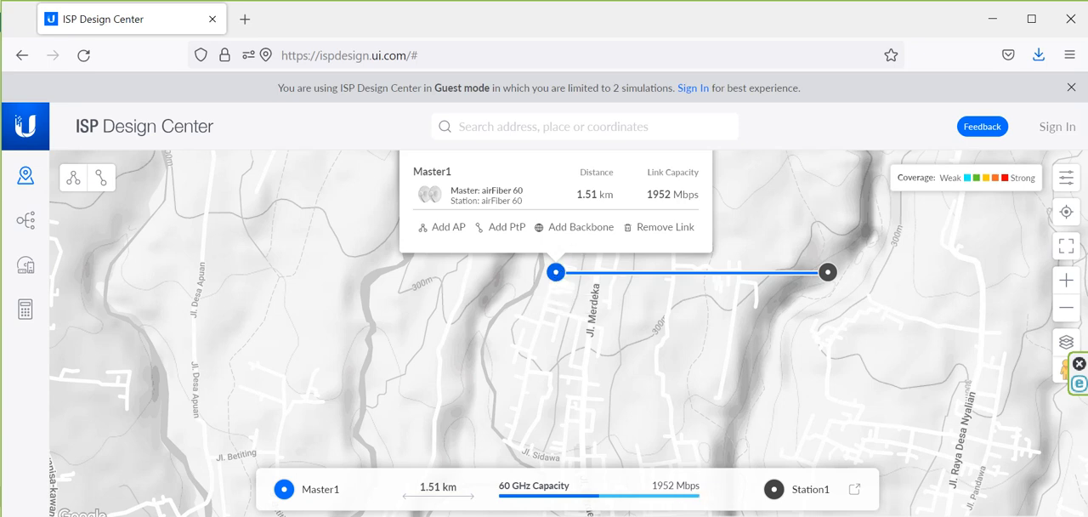
{"action": "left_click", "coordinate": [827, 274]}
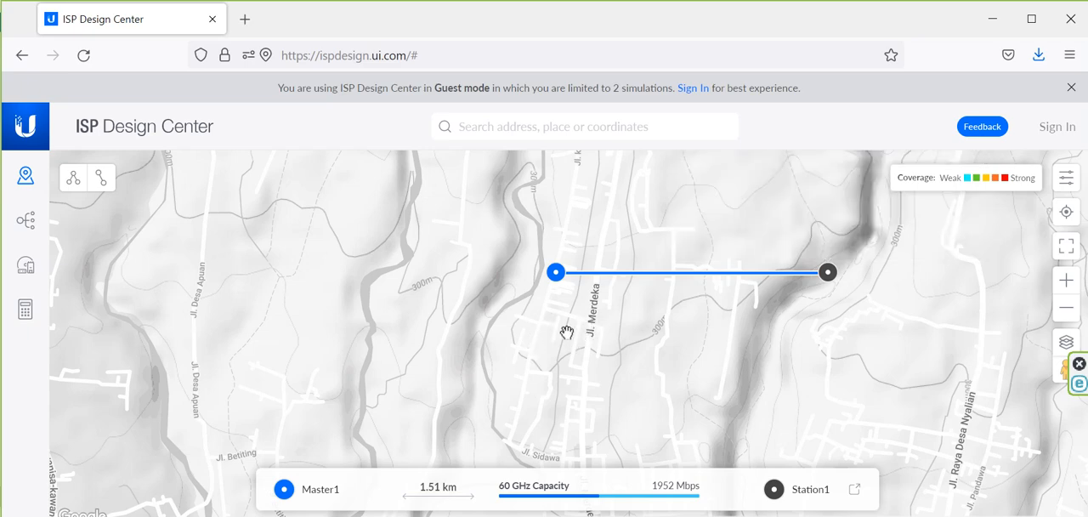
Step: Move Master1 north, just west of Jl. Merdeka, about 2.54 km from Station1
{"action": "scroll", "coordinate": [567, 329], "scroll_direction": "down", "scroll_amount": 1}
{"action": "left_click_drag", "start_coordinate": [572, 364], "coordinate": [534, 237]}
{"action": "scroll", "coordinate": [580, 264], "scroll_direction": "down", "scroll_amount": 1}
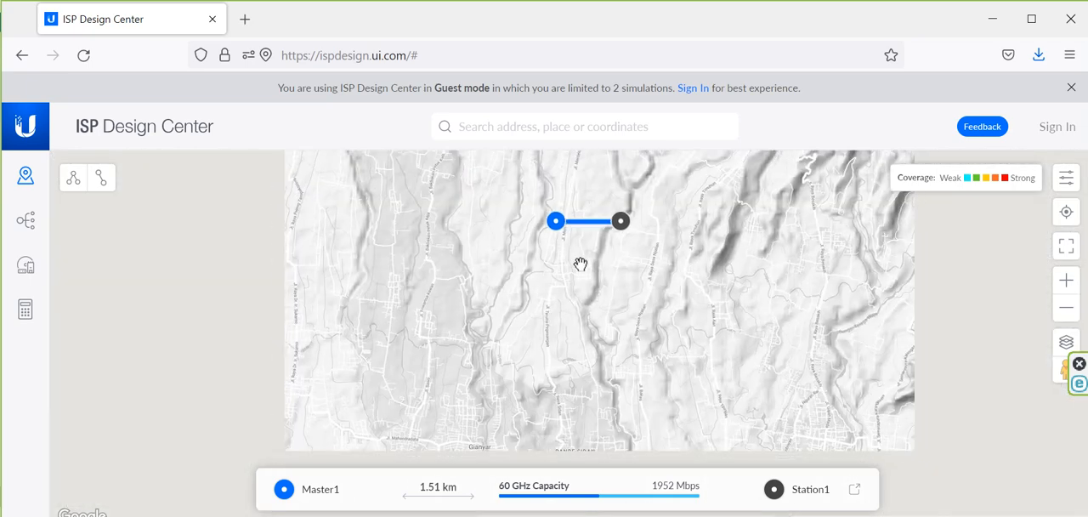
{"action": "scroll", "coordinate": [580, 265], "scroll_direction": "up", "scroll_amount": 2}
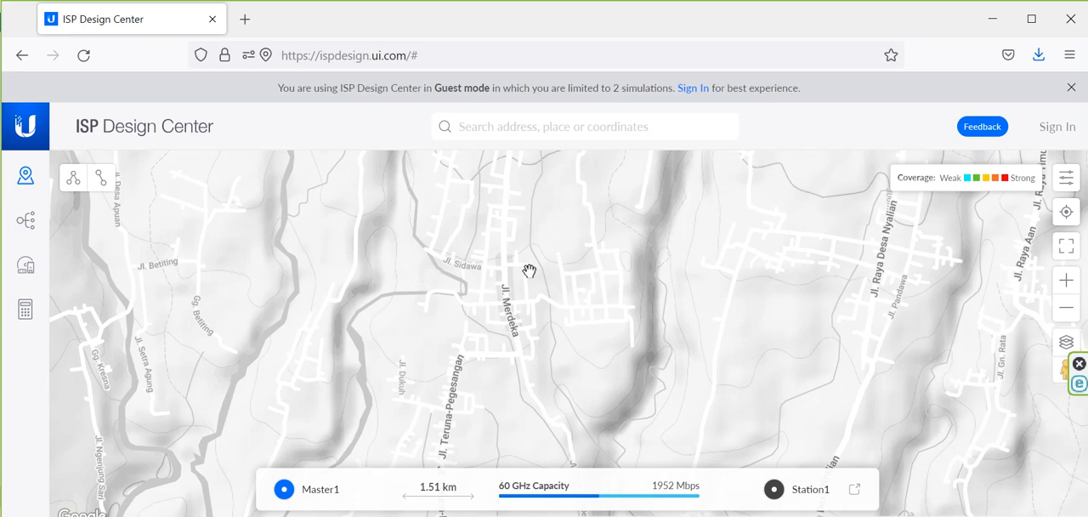
{"action": "scroll", "coordinate": [559, 272], "scroll_direction": "down", "scroll_amount": 2}
{"action": "left_click_drag", "start_coordinate": [539, 294], "coordinate": [560, 387]}
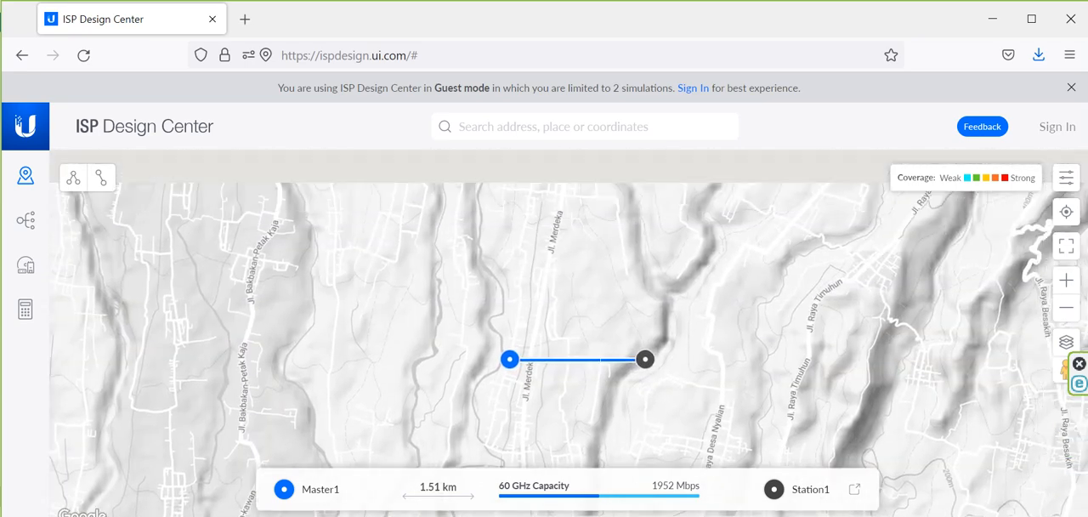
{"action": "left_click_drag", "start_coordinate": [506, 364], "coordinate": [487, 198]}
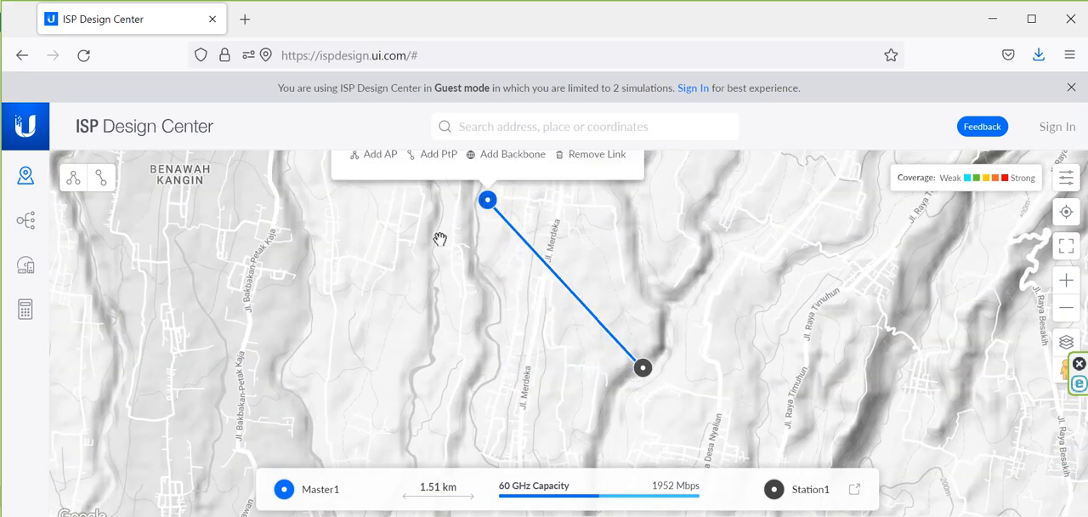
Step: Move both link ends farther north, with Master1 at Bangli and Station1 east of it, about 1.68 km apart
{"action": "left_click_drag", "start_coordinate": [440, 325], "coordinate": [466, 466]}
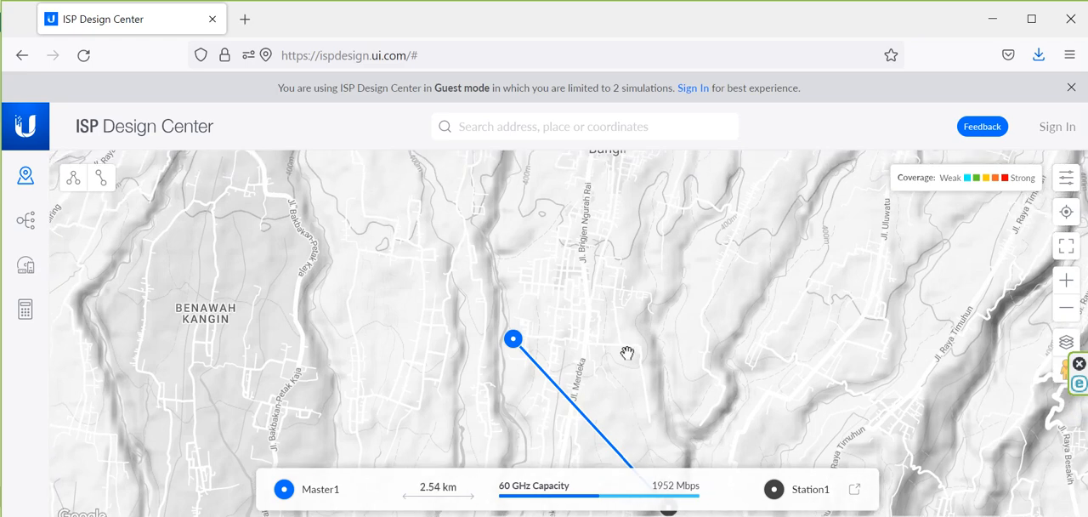
{"action": "left_click_drag", "start_coordinate": [581, 298], "coordinate": [524, 301]}
{"action": "left_click_drag", "start_coordinate": [568, 378], "coordinate": [515, 281]}
{"action": "left_click", "coordinate": [548, 423]}
{"action": "mouse_move", "coordinate": [548, 425]}
{"action": "left_mouse_down"}
{"action": "mouse_move", "coordinate": [614, 201]}
{"action": "mouse_move", "coordinate": [610, 220]}
{"action": "mouse_move", "coordinate": [648, 170]}
{"action": "mouse_move", "coordinate": [604, 233]}
{"action": "left_mouse_up"}
{"action": "left_click_drag", "start_coordinate": [388, 407], "coordinate": [457, 209]}
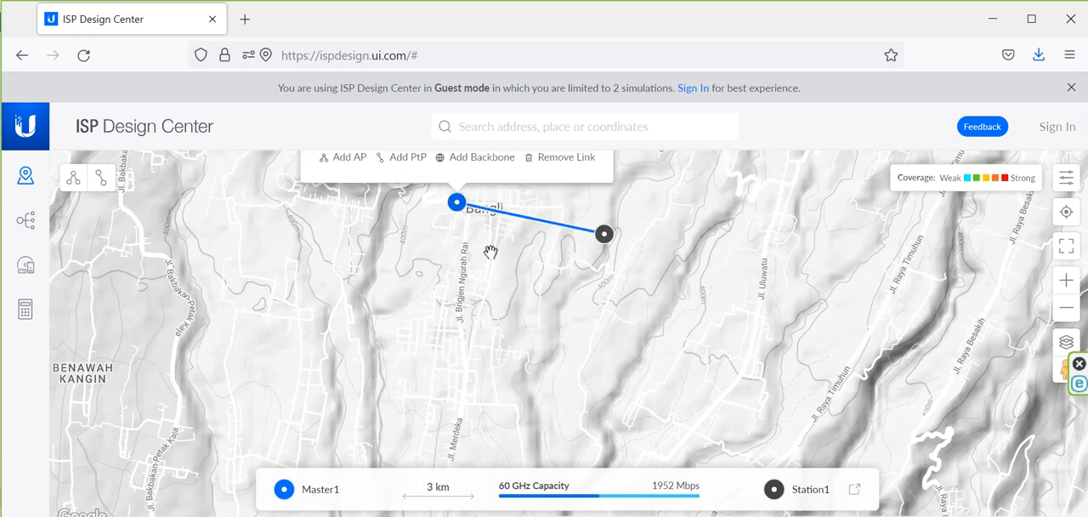
Step: Move Station1 northwest to the eastern edge of Bangli, about 1.07 km from Master1
{"action": "mouse_move", "coordinate": [490, 250]}
{"action": "left_mouse_down"}
{"action": "mouse_move", "coordinate": [453, 479]}
{"action": "mouse_move", "coordinate": [454, 455]}
{"action": "left_mouse_up"}
{"action": "scroll", "coordinate": [570, 347], "scroll_direction": "up", "scroll_amount": 2}
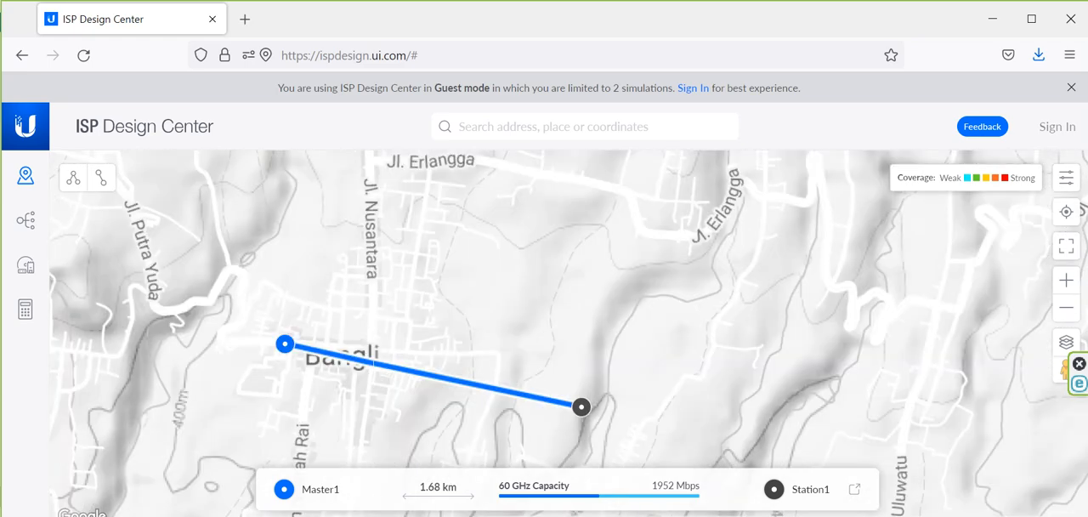
{"action": "left_click_drag", "start_coordinate": [581, 406], "coordinate": [478, 321]}
{"action": "left_click_drag", "start_coordinate": [436, 439], "coordinate": [519, 401]}
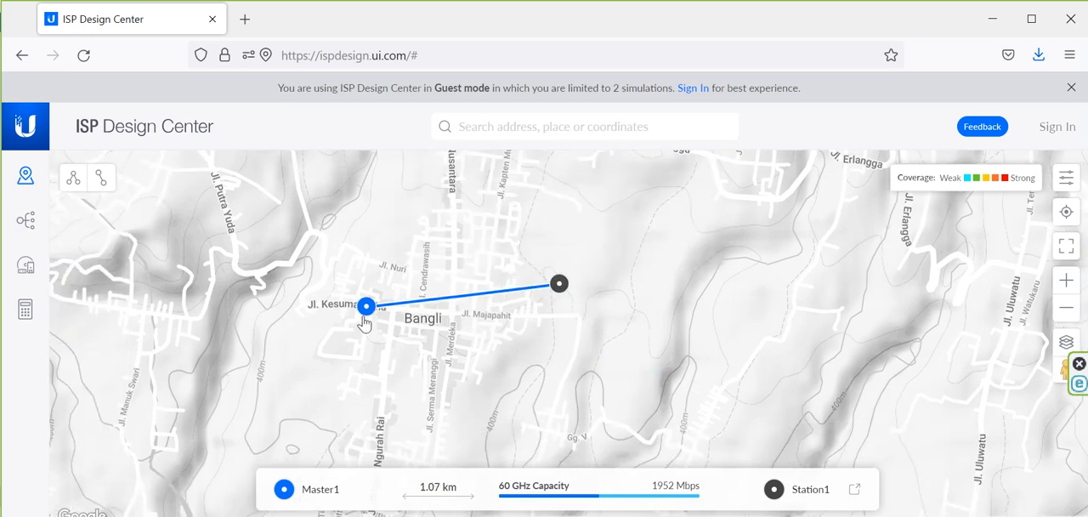
Step: Move Master1 south onto Jl. Brigjen Ngurah Rai below Bangli and open its link details
{"action": "left_click", "coordinate": [367, 306]}
{"action": "left_click_drag", "start_coordinate": [367, 306], "coordinate": [402, 396]}
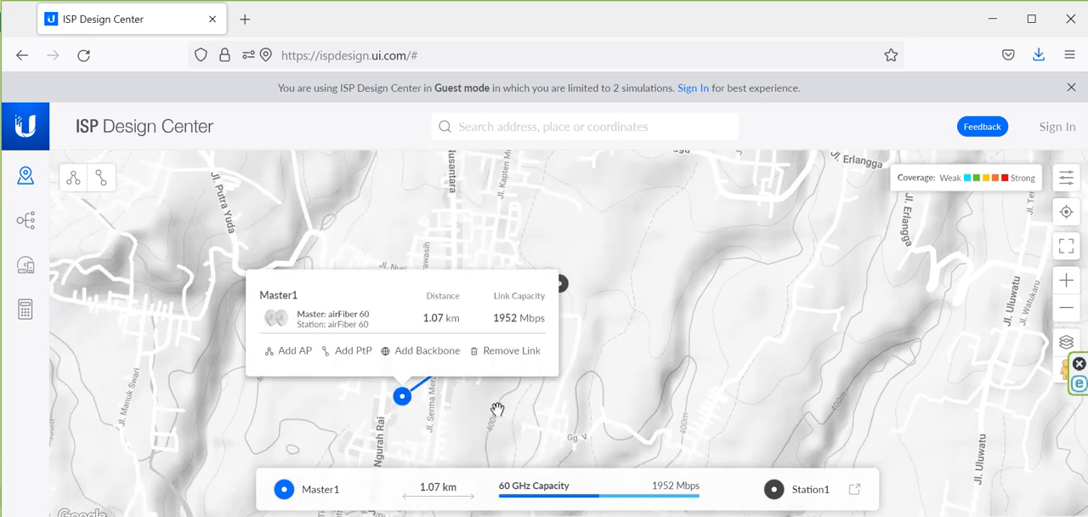
{"action": "left_click_drag", "start_coordinate": [497, 410], "coordinate": [532, 270]}
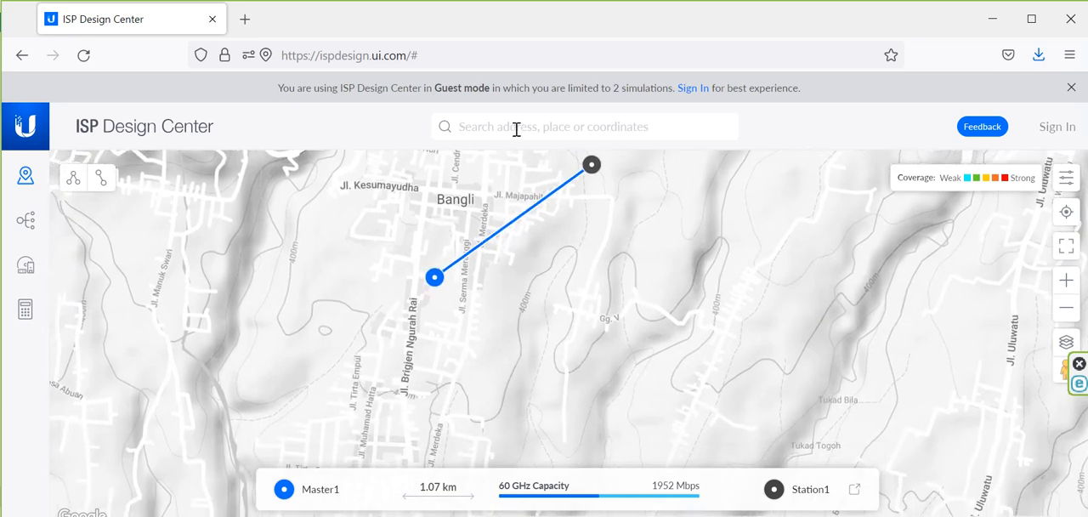
{"action": "left_click", "coordinate": [435, 281]}
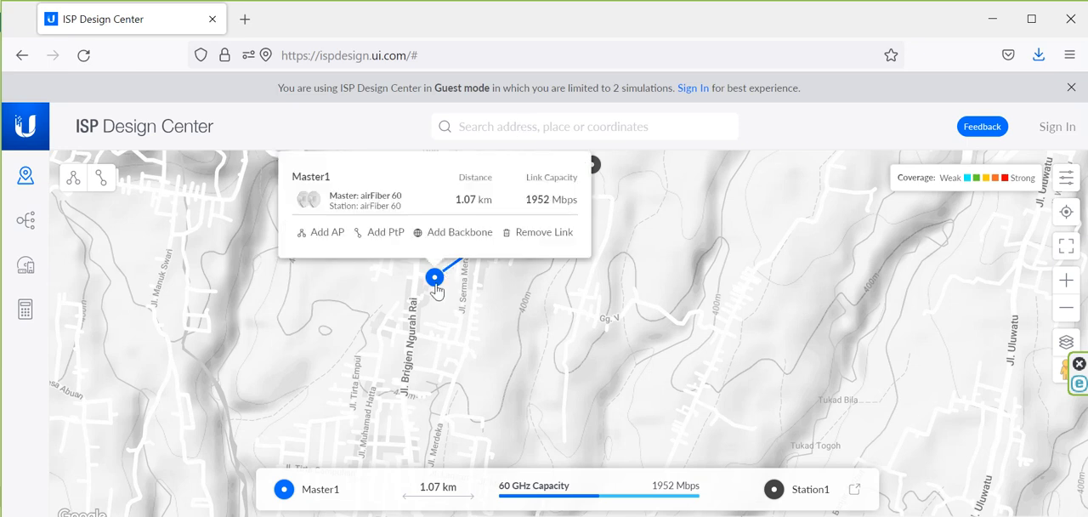
Step: Switch to PowerPoint and copy the Dinas Kominfosan Bangli coordinates -8.4610301,115.3501579 from the slide's table
{"action": "left_click", "coordinate": [517, 128]}
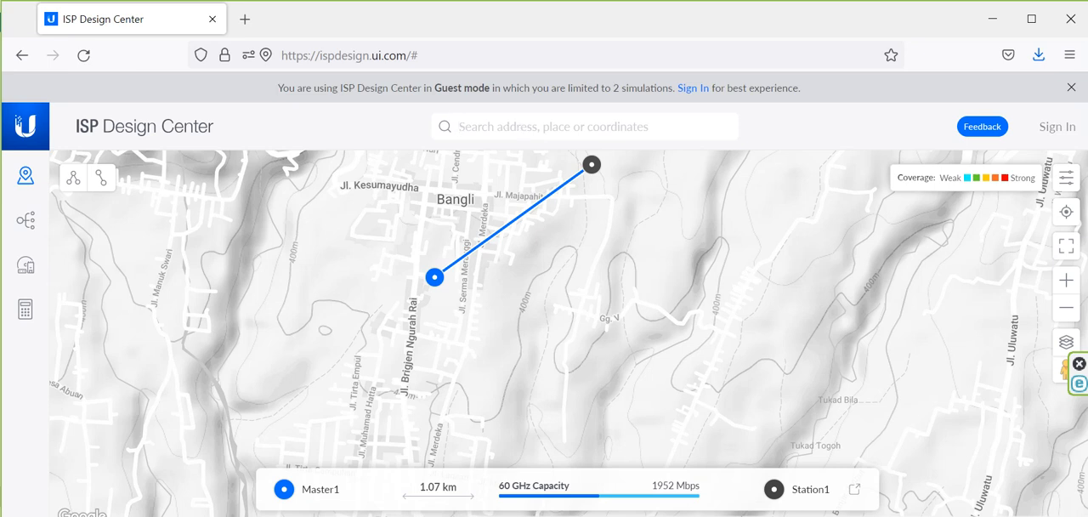
{"action": "key", "text": "alt+Tab"}
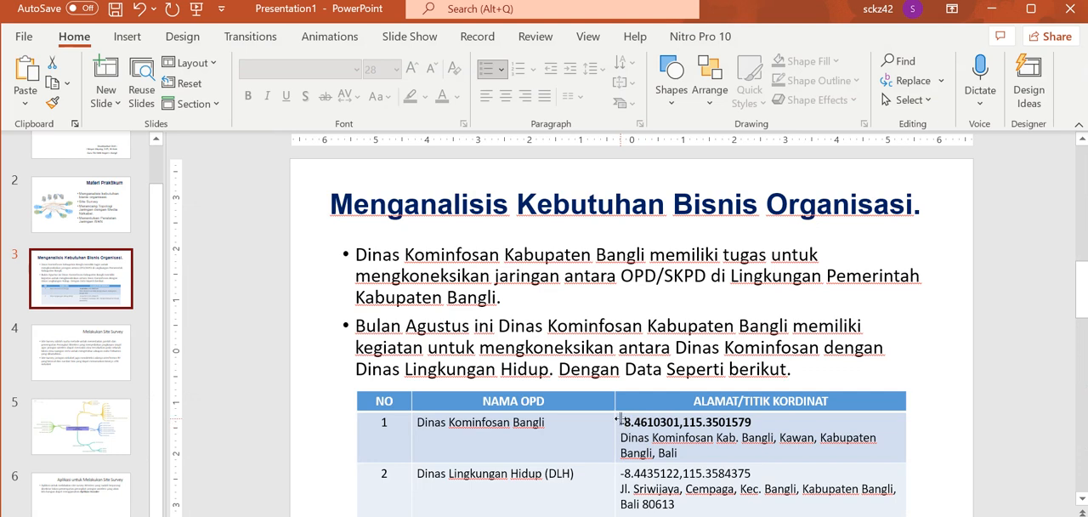
{"action": "left_click_drag", "start_coordinate": [623, 423], "coordinate": [697, 420]}
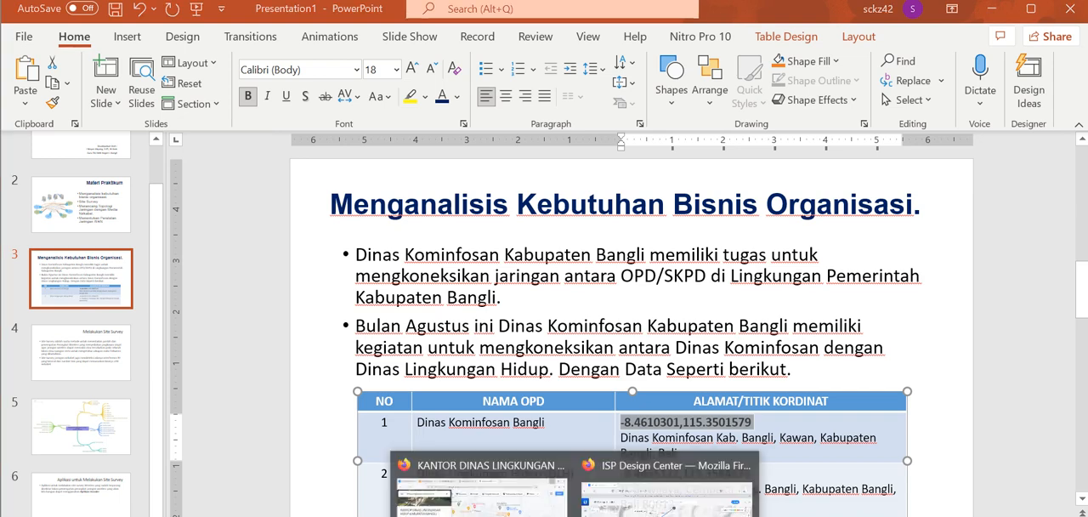
Step: Return to ISP Design Center and locate the coordinates -8.4610301,115.3501579 on the map
{"action": "left_click", "coordinate": [662, 493]}
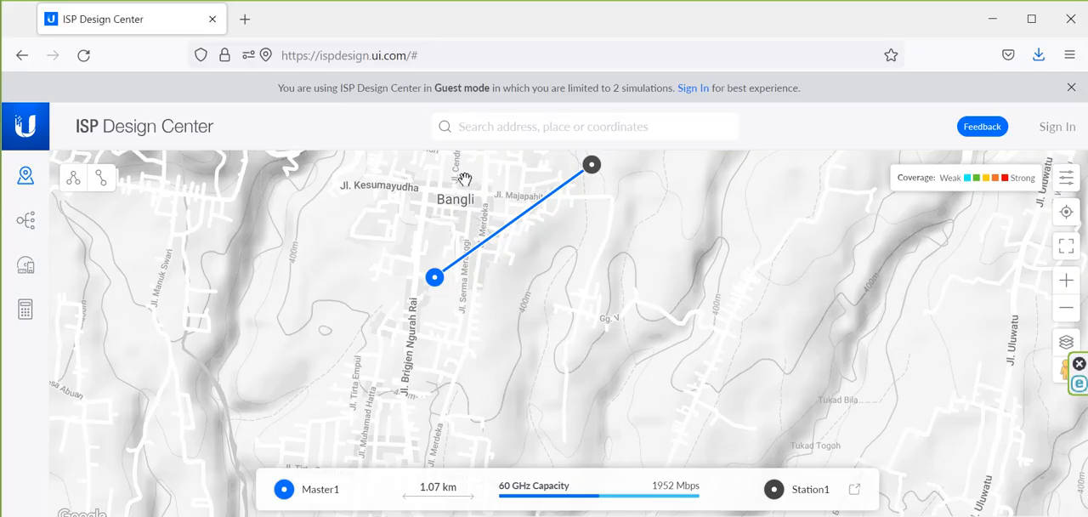
{"action": "type", "text": "-8.4610301,115.3501579"}
{"action": "key", "text": "Return"}
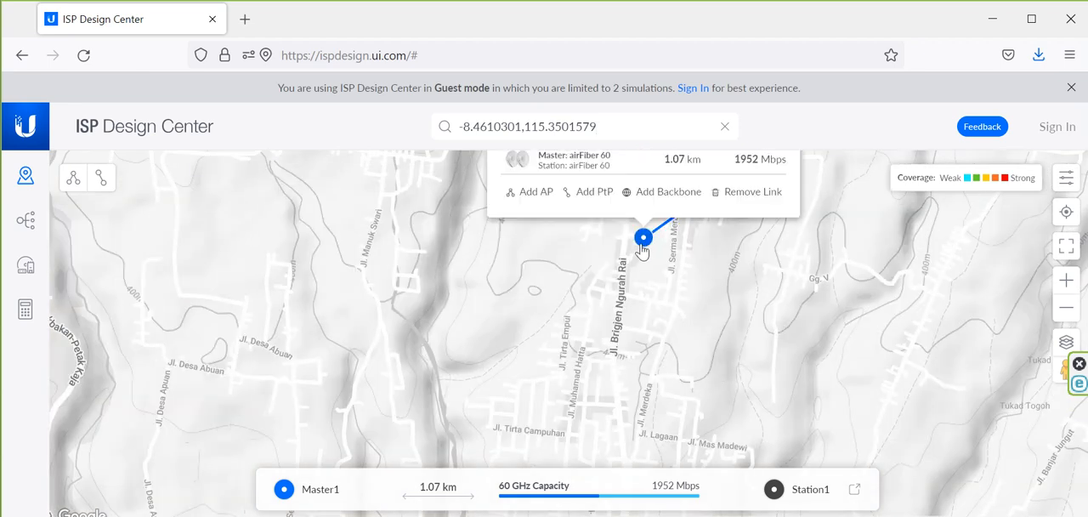
{"action": "left_click_drag", "start_coordinate": [703, 268], "coordinate": [702, 319]}
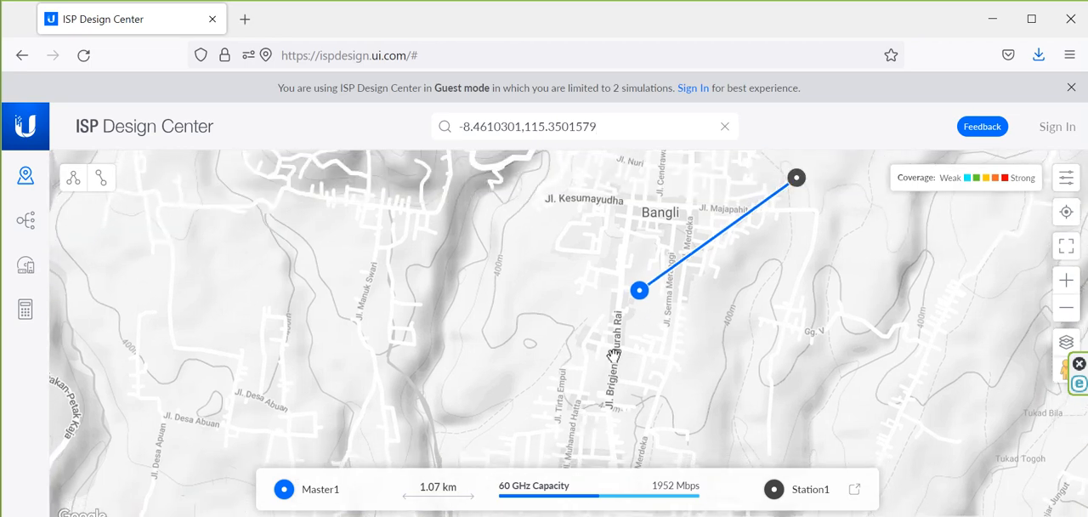
{"action": "key", "text": "Return"}
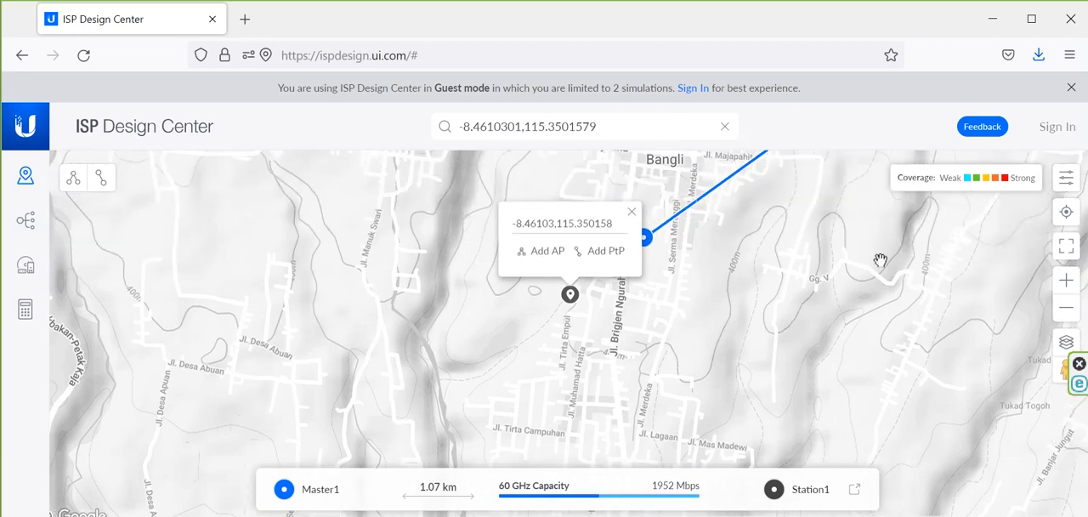
{"action": "left_click_drag", "start_coordinate": [879, 260], "coordinate": [832, 342]}
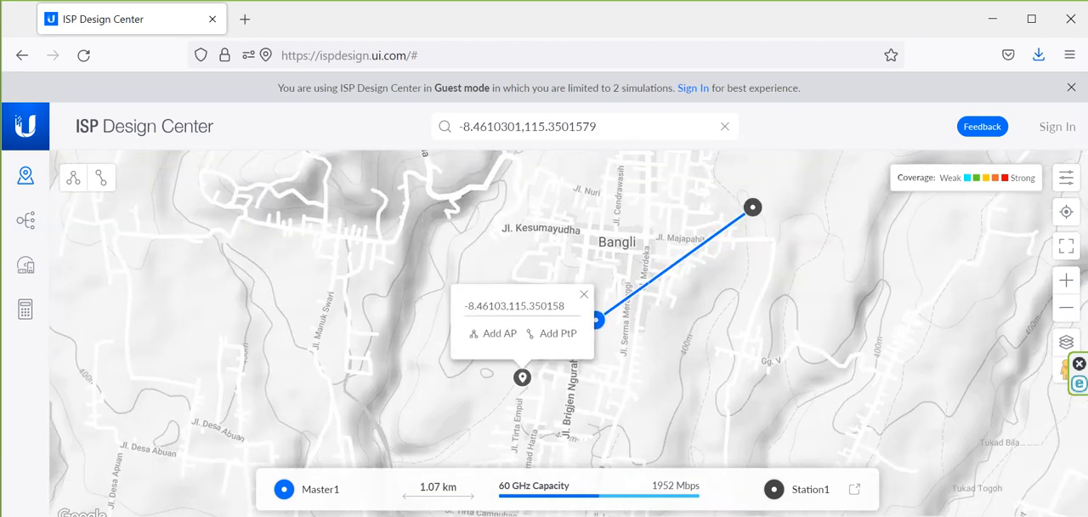
Step: Move Station1 onto the -8.46103,115.350158 location, using the searched coordinates as a guide, and clear the search
{"action": "left_click", "coordinate": [752, 207]}
{"action": "mouse_move", "coordinate": [752, 207]}
{"action": "left_mouse_down"}
{"action": "mouse_move", "coordinate": [715, 198]}
{"action": "mouse_move", "coordinate": [498, 338]}
{"action": "mouse_move", "coordinate": [525, 387]}
{"action": "mouse_move", "coordinate": [549, 347]}
{"action": "mouse_move", "coordinate": [544, 357]}
{"action": "left_mouse_up"}
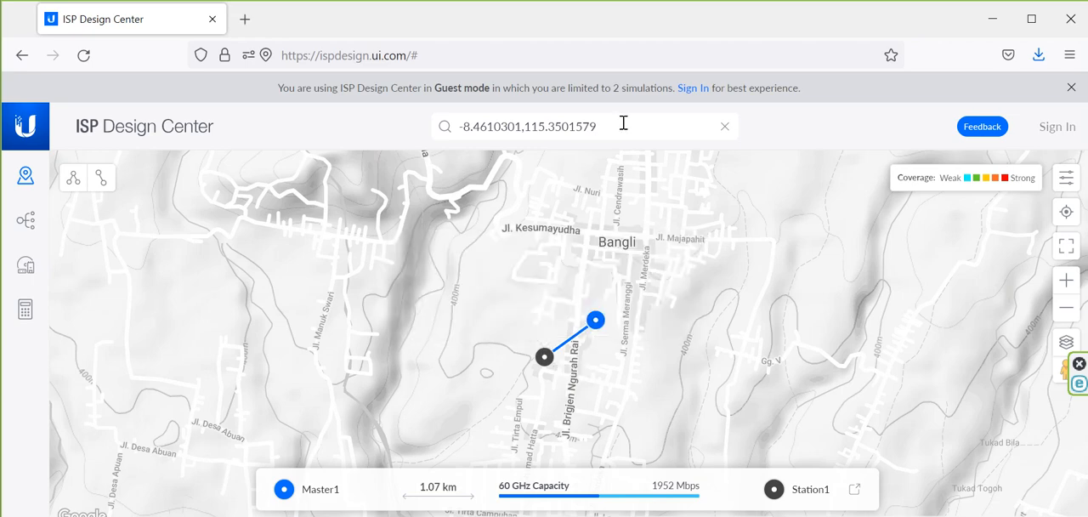
{"action": "key", "text": "Return"}
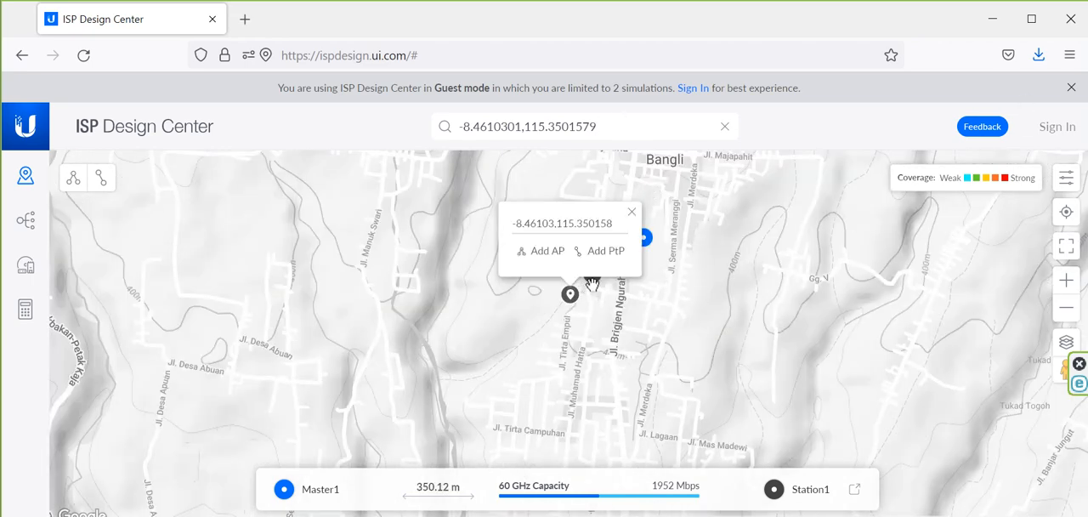
{"action": "left_click_drag", "start_coordinate": [592, 284], "coordinate": [574, 289]}
{"action": "left_click", "coordinate": [724, 126]}
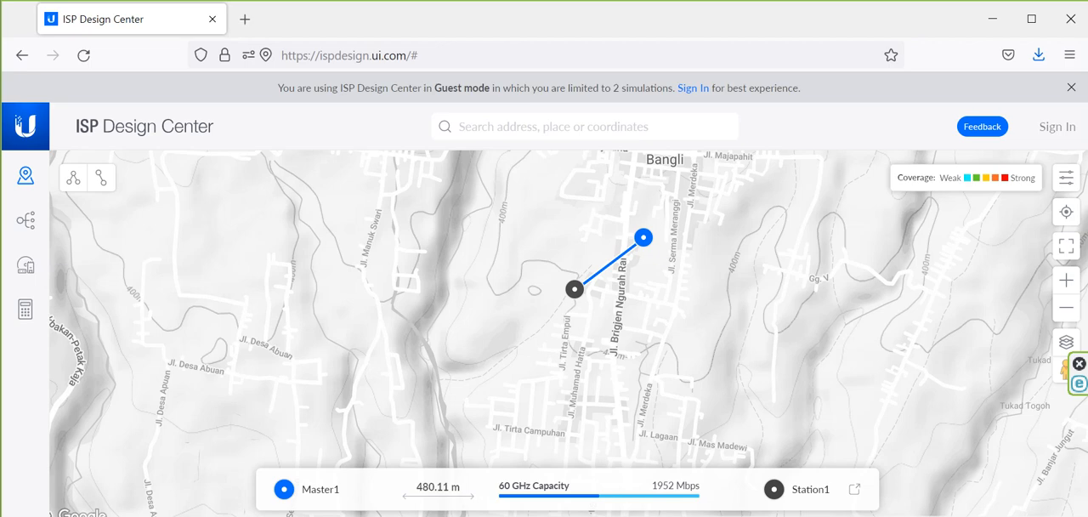
Step: Copy the Dinas Lingkungan Hidup (DLH) coordinates -8.4435122,115.3584375 from the PowerPoint table and return to ISP Design Center
{"action": "mouse_move", "coordinate": [679, 516]}
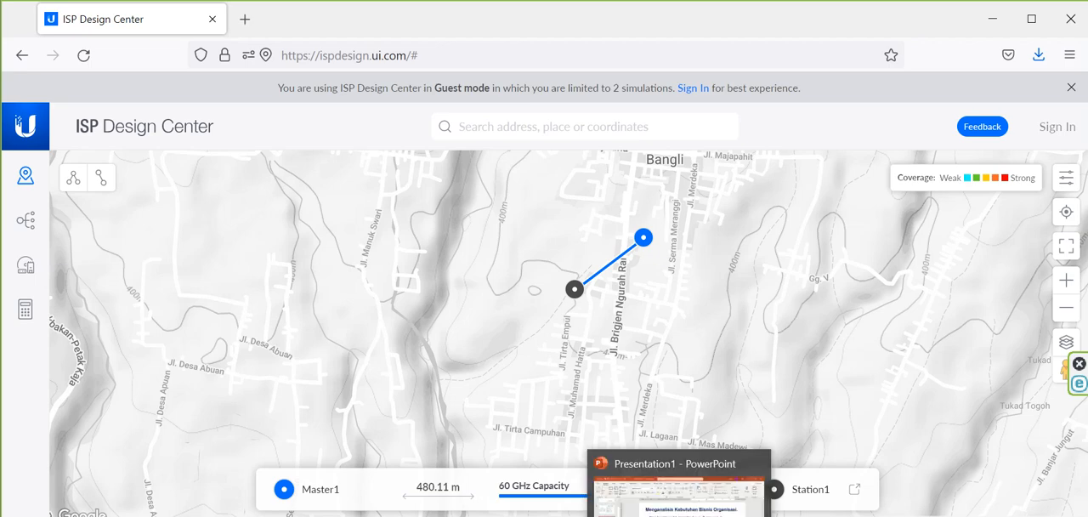
{"action": "left_click", "coordinate": [679, 491]}
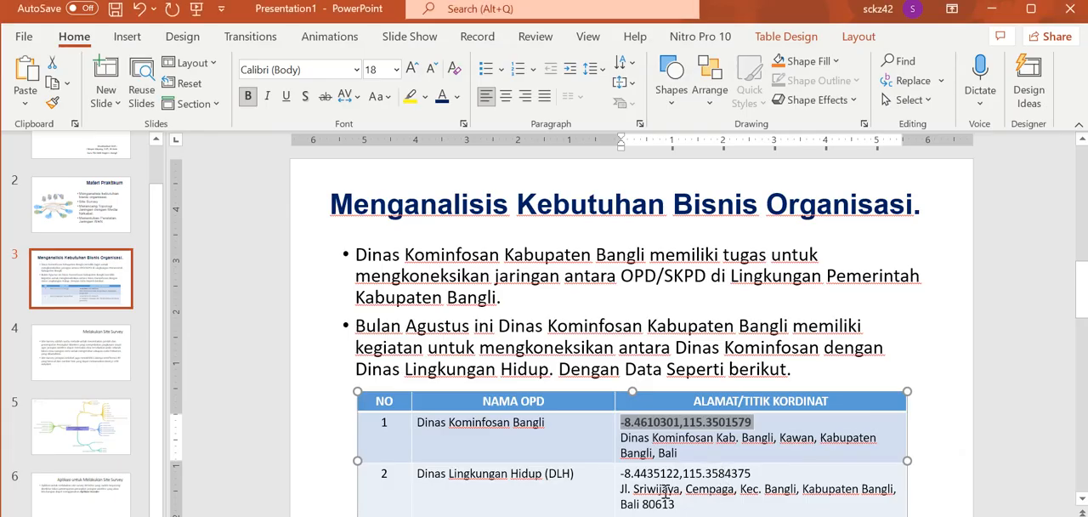
{"action": "left_click", "coordinate": [626, 474]}
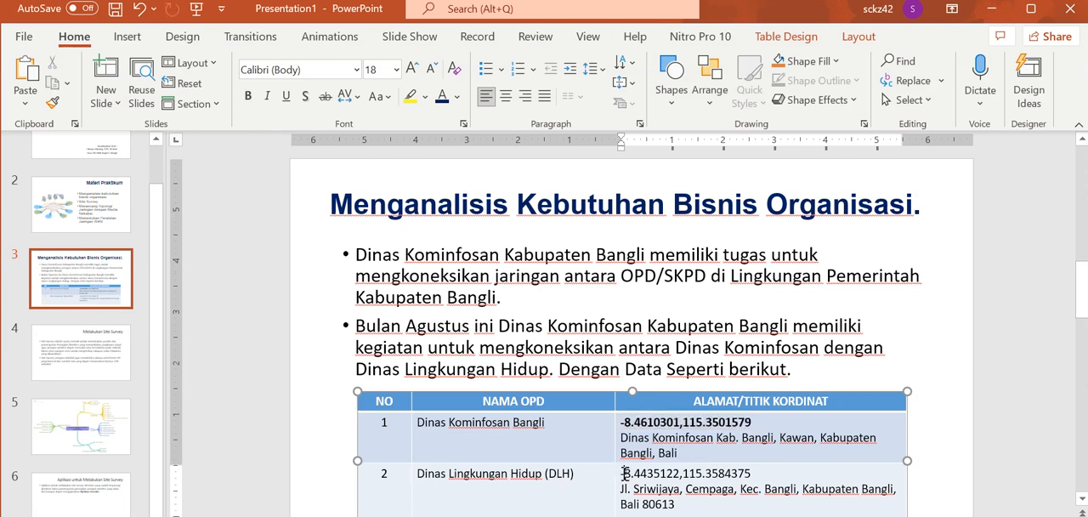
{"action": "mouse_move", "coordinate": [626, 474]}
{"action": "left_mouse_down"}
{"action": "mouse_move", "coordinate": [752, 474]}
{"action": "mouse_move", "coordinate": [645, 485]}
{"action": "mouse_move", "coordinate": [621, 474]}
{"action": "left_mouse_up"}
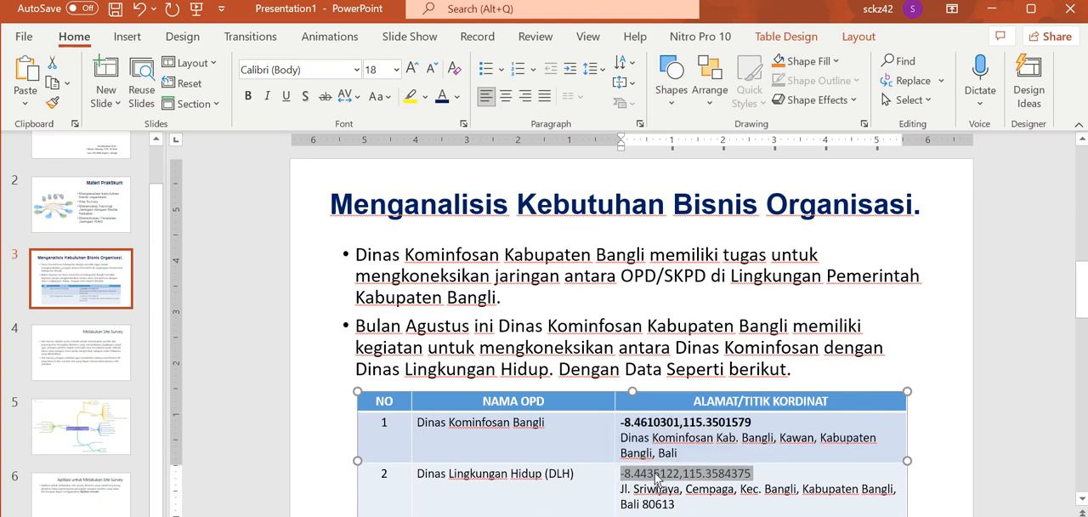
{"action": "right_click", "coordinate": [657, 475]}
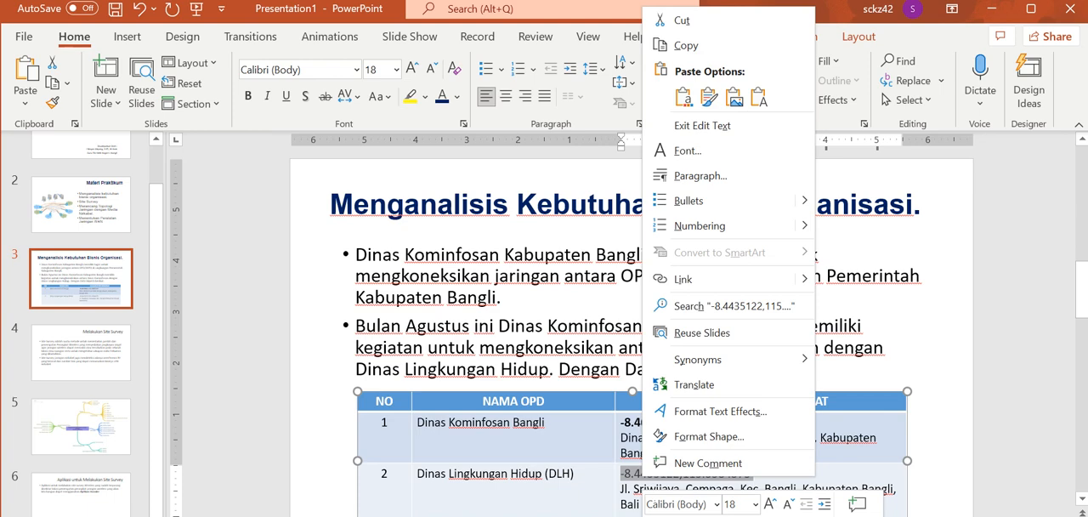
{"action": "mouse_move", "coordinate": [679, 516]}
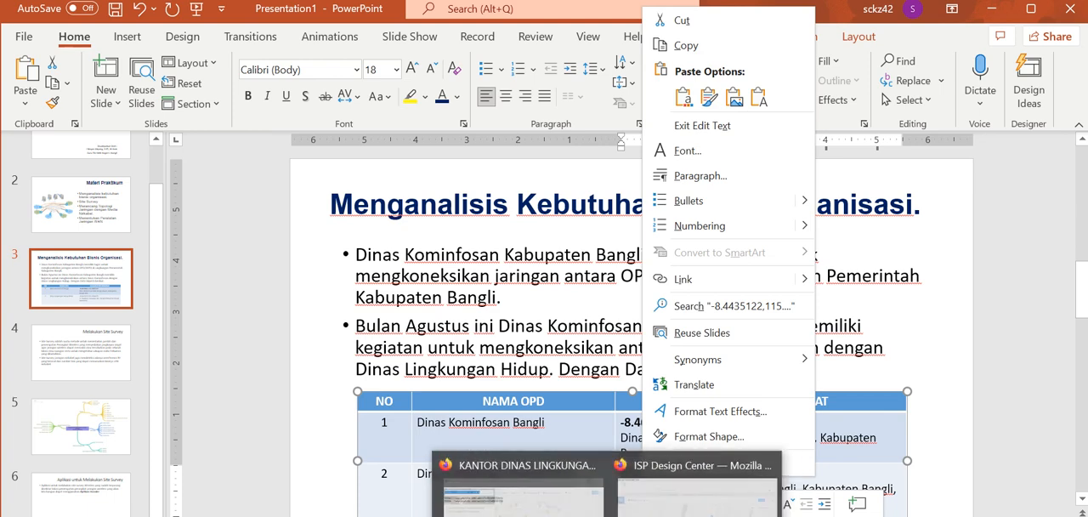
{"action": "left_click", "coordinate": [644, 498]}
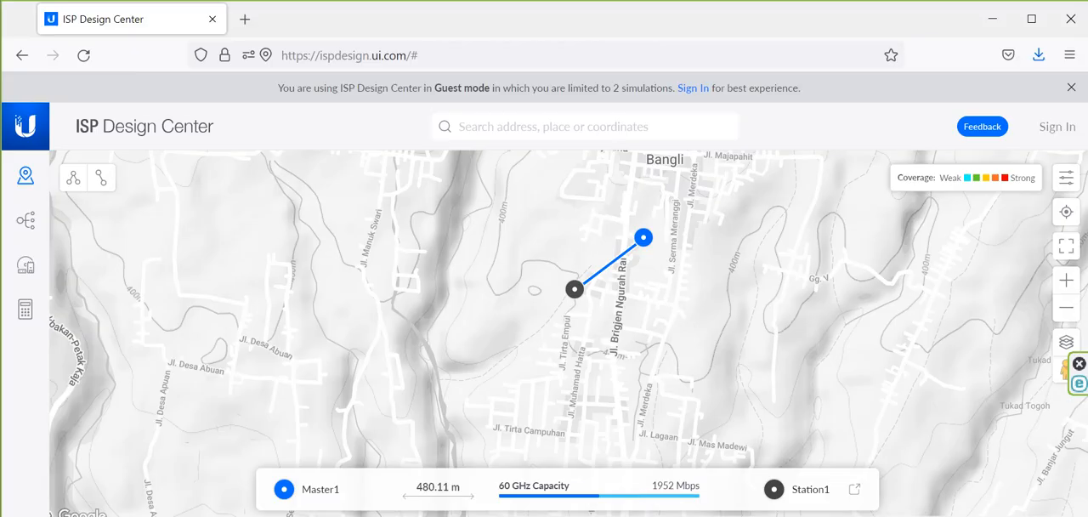
Step: Search the map for the coordinates -8.4610301,115.3501579
{"action": "left_click", "coordinate": [510, 126]}
{"action": "key", "text": "ctrl+v"}
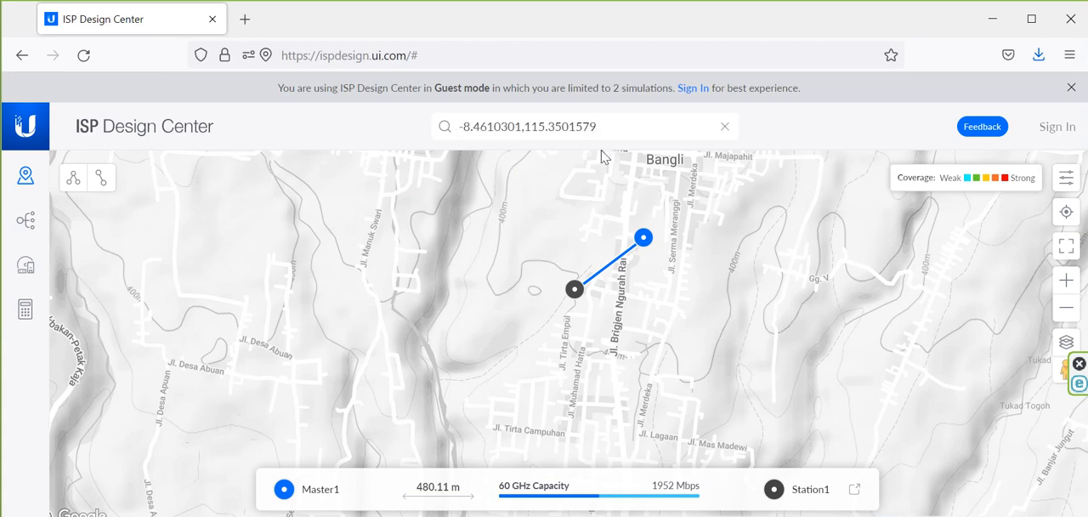
{"action": "key", "text": "Return"}
Step: Move Master1 north from central Bangli to just north of Jl. Erlangga, near the foot of the hill
{"action": "mouse_move", "coordinate": [648, 245]}
{"action": "left_click_drag", "start_coordinate": [660, 269], "coordinate": [587, 431]}
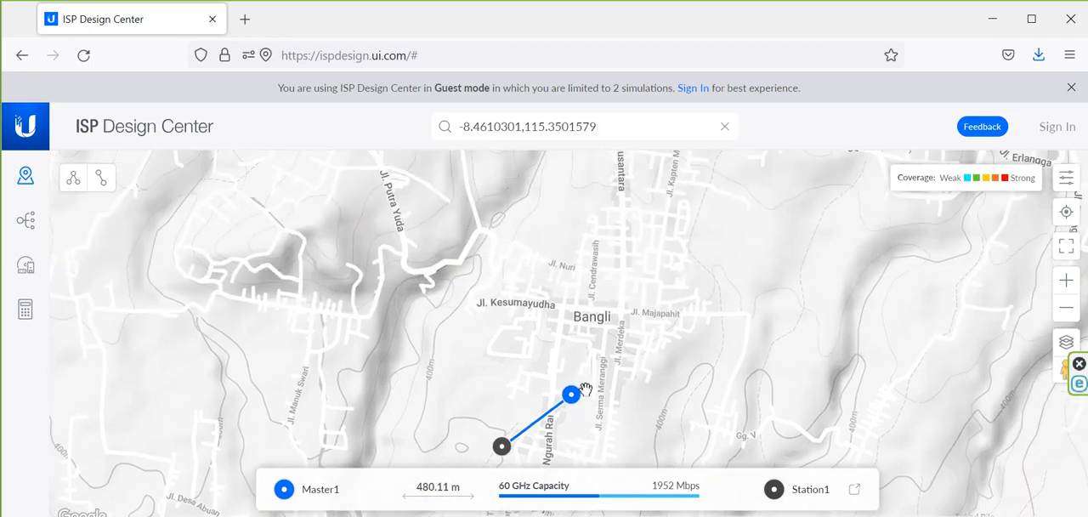
{"action": "mouse_move", "coordinate": [572, 398]}
{"action": "mouse_move", "coordinate": [572, 397]}
{"action": "left_mouse_down"}
{"action": "mouse_move", "coordinate": [643, 233]}
{"action": "mouse_move", "coordinate": [631, 257]}
{"action": "left_mouse_up"}
{"action": "left_click_drag", "start_coordinate": [712, 237], "coordinate": [687, 332]}
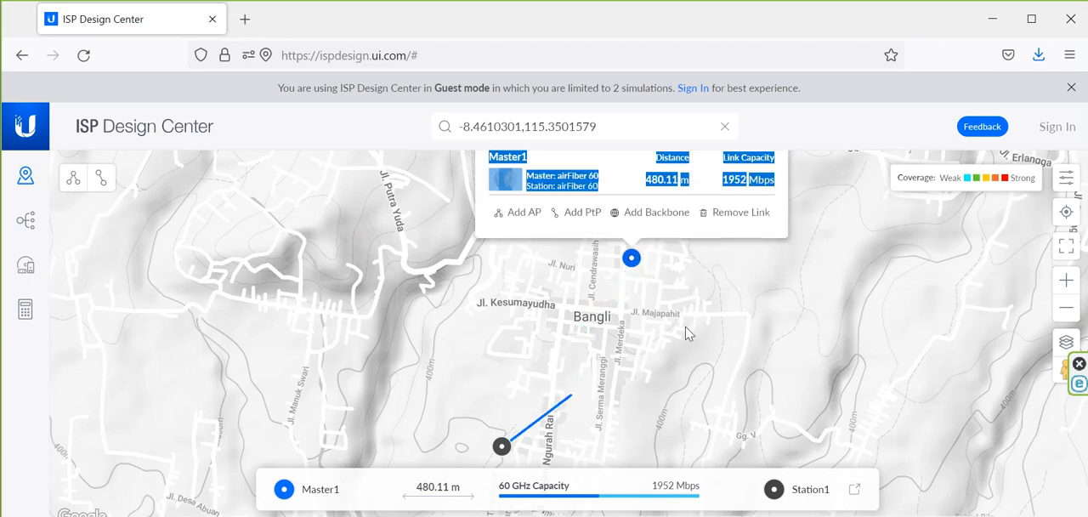
{"action": "left_click_drag", "start_coordinate": [760, 222], "coordinate": [711, 338]}
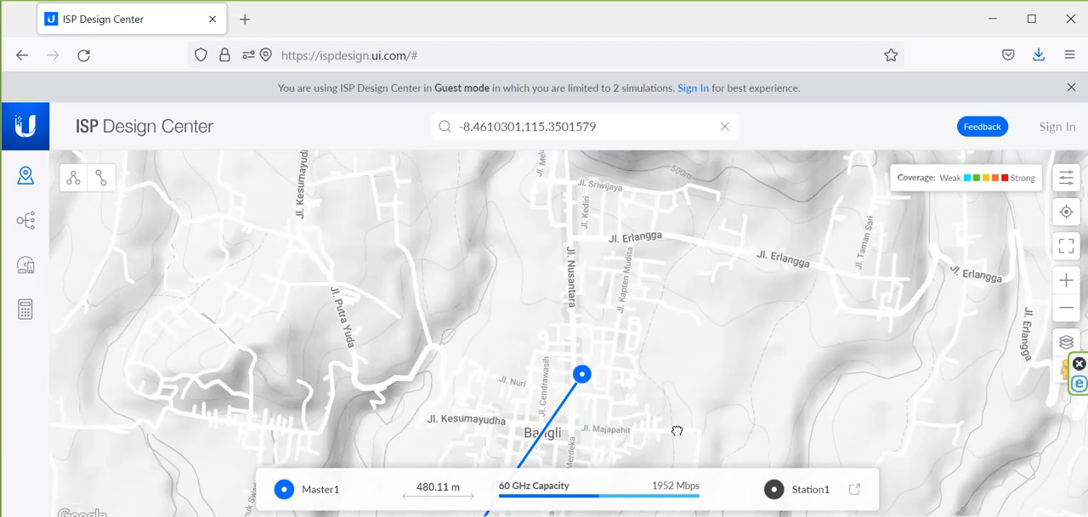
{"action": "left_click_drag", "start_coordinate": [676, 431], "coordinate": [660, 450]}
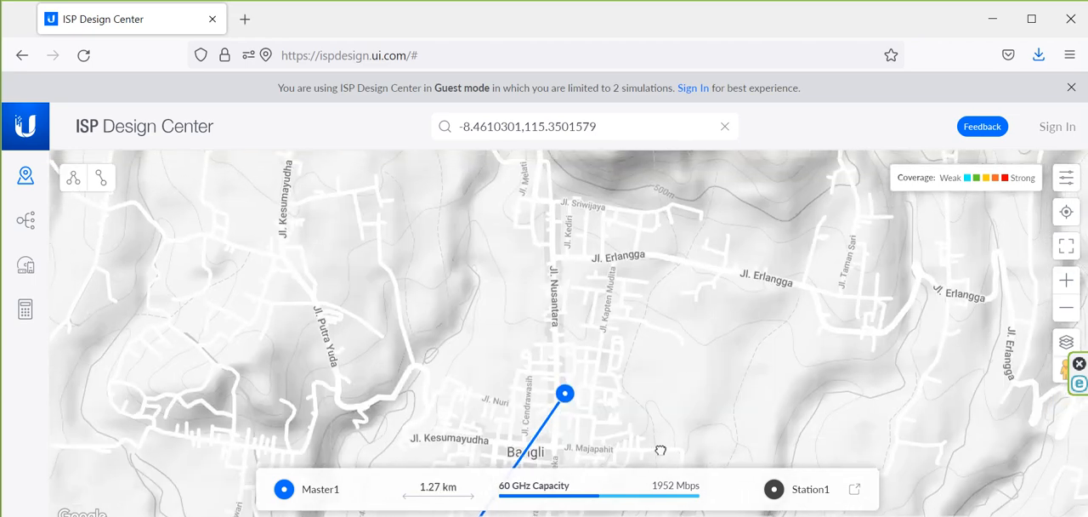
{"action": "left_click", "coordinate": [565, 397]}
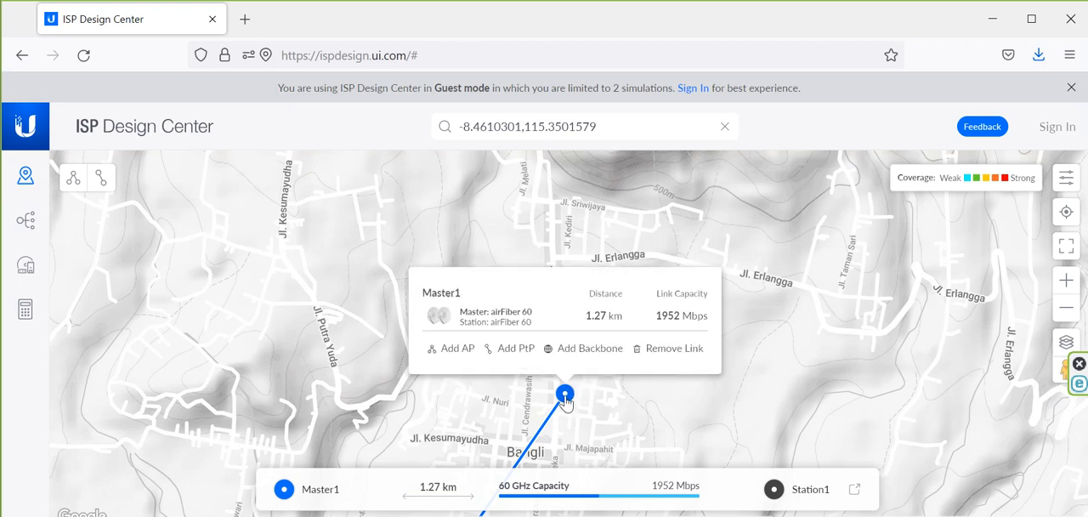
{"action": "mouse_move", "coordinate": [566, 399]}
{"action": "left_mouse_down"}
{"action": "mouse_move", "coordinate": [579, 396]}
{"action": "mouse_move", "coordinate": [598, 232]}
{"action": "mouse_move", "coordinate": [651, 308]}
{"action": "mouse_move", "coordinate": [642, 228]}
{"action": "left_mouse_up"}
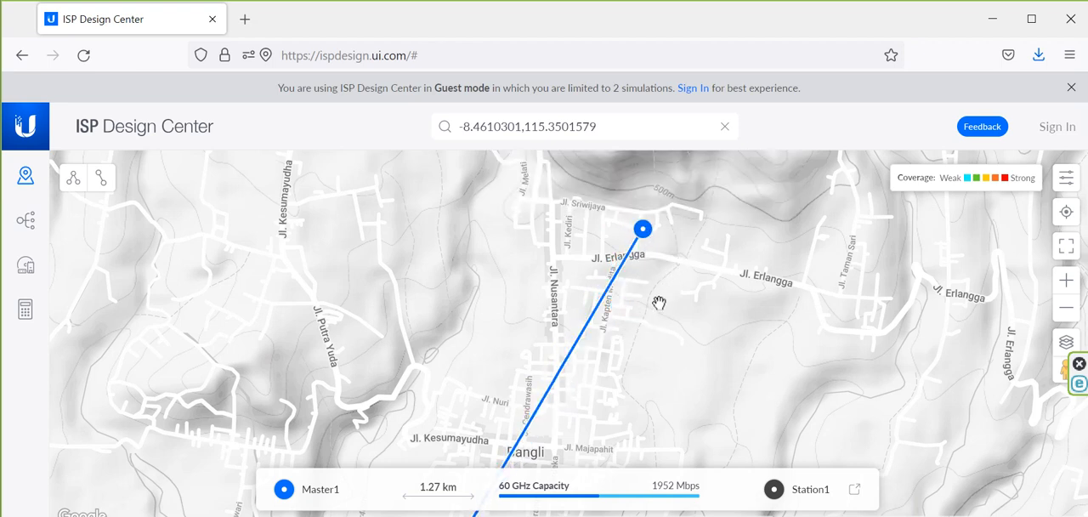
{"action": "left_click_drag", "start_coordinate": [685, 389], "coordinate": [694, 248]}
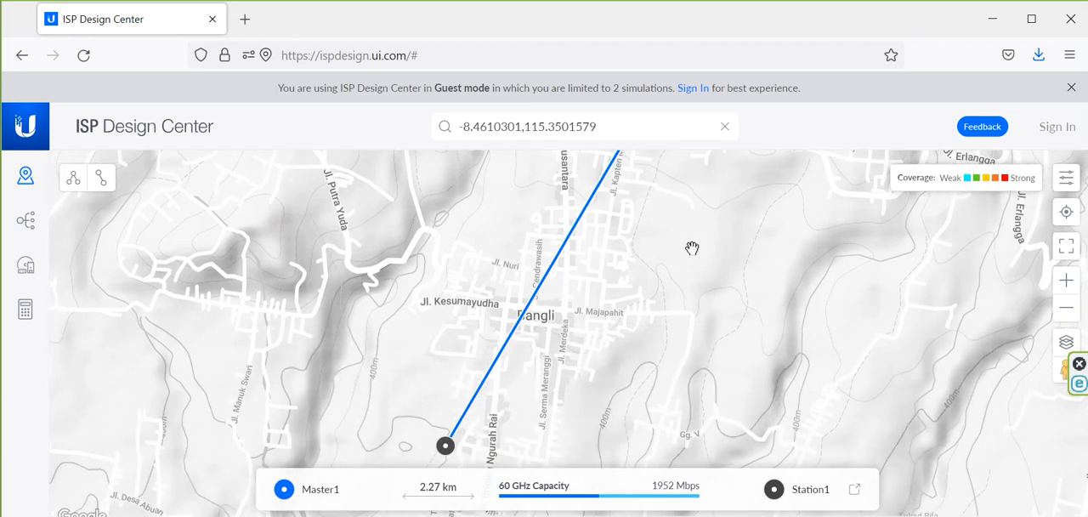
{"action": "scroll", "coordinate": [660, 304], "scroll_direction": "down", "scroll_amount": 1}
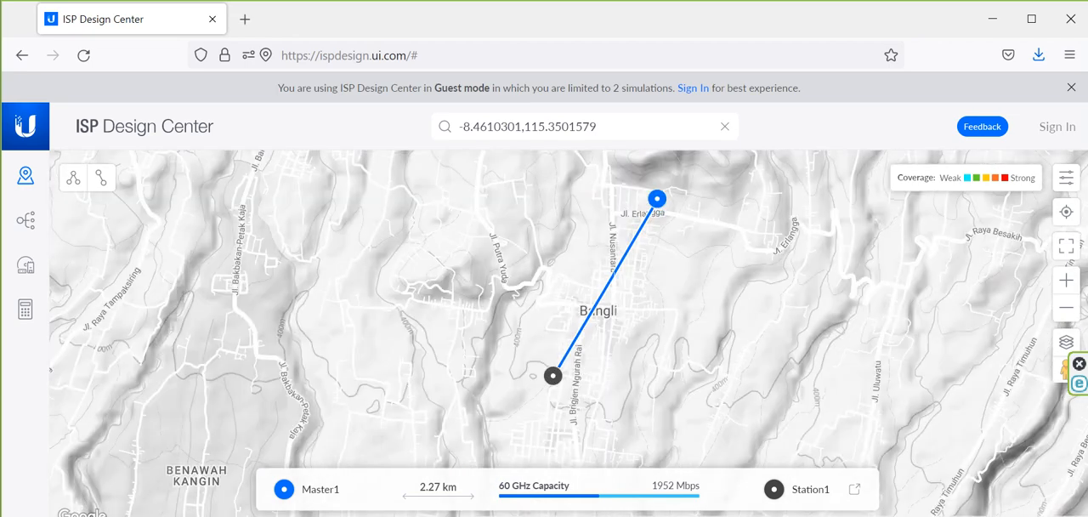
Step: Check which end of the link is Station1 and which is Master1 using their map details
{"action": "left_click_drag", "start_coordinate": [552, 396], "coordinate": [528, 432]}
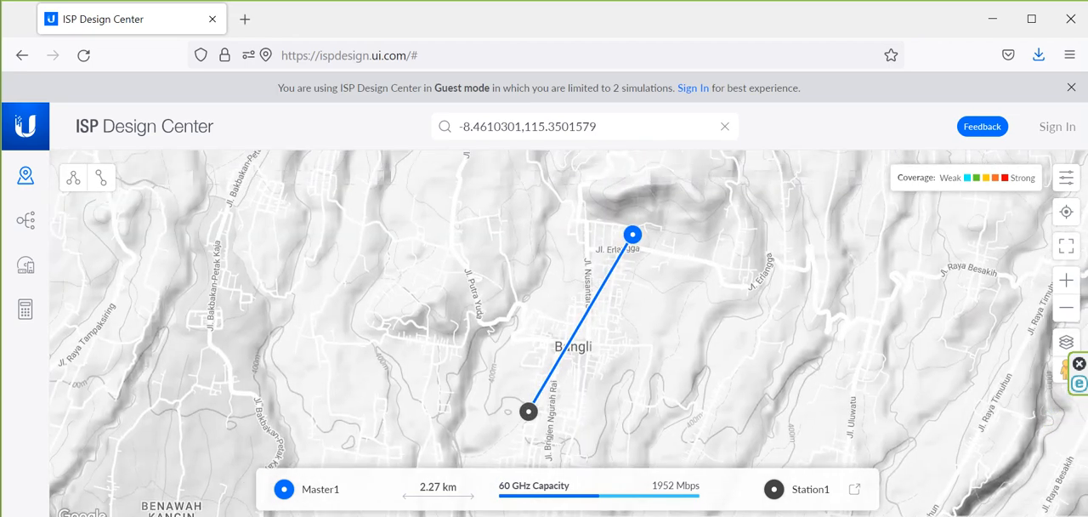
{"action": "left_click", "coordinate": [528, 413]}
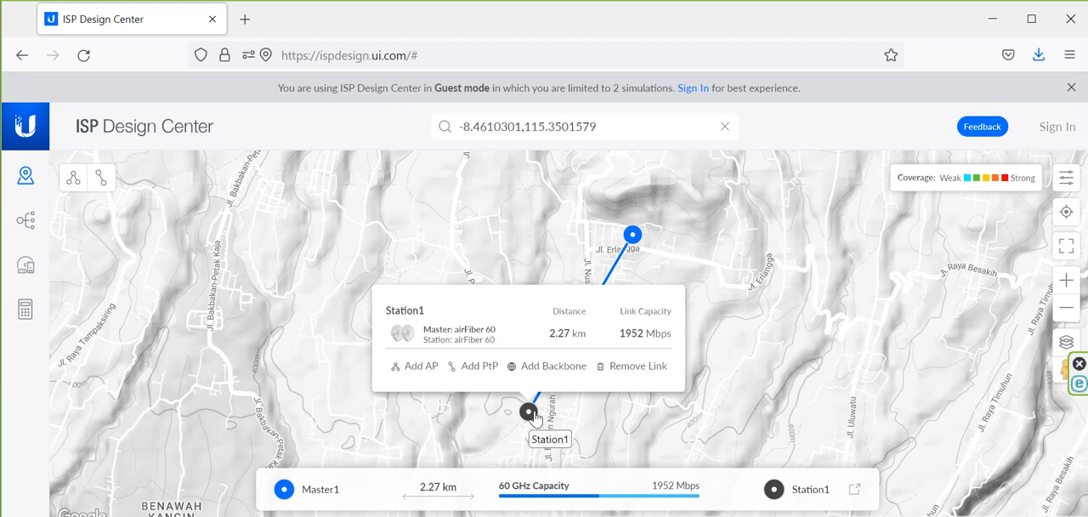
{"action": "left_click", "coordinate": [631, 239]}
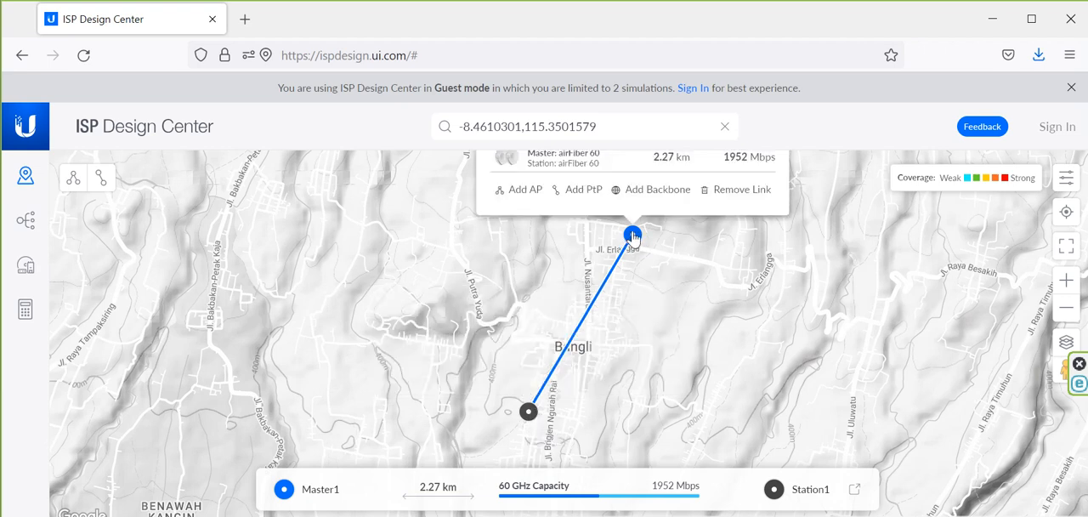
{"action": "left_click", "coordinate": [742, 334]}
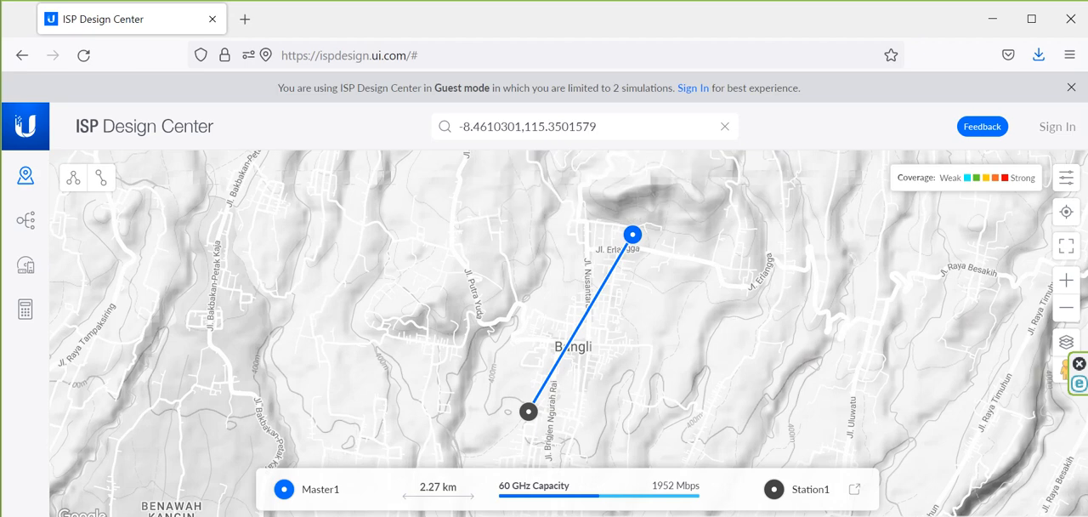
{"action": "left_click_drag", "start_coordinate": [690, 274], "coordinate": [697, 332]}
{"action": "left_click", "coordinate": [639, 296]}
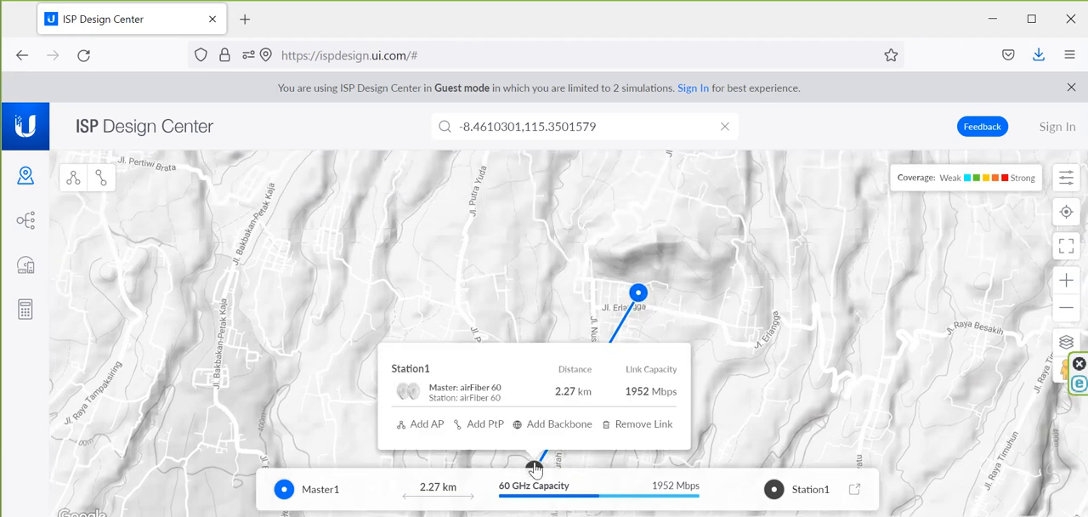
Step: Swap the link's ends so Master1 sits southwest of Bangli and Station1 just north of Jl. Erlangga
{"action": "mouse_move", "coordinate": [533, 469]}
{"action": "left_mouse_down"}
{"action": "mouse_move", "coordinate": [589, 306]}
{"action": "mouse_move", "coordinate": [654, 294]}
{"action": "mouse_move", "coordinate": [639, 293]}
{"action": "mouse_move", "coordinate": [533, 508]}
{"action": "mouse_move", "coordinate": [571, 463]}
{"action": "mouse_move", "coordinate": [548, 444]}
{"action": "mouse_move", "coordinate": [538, 459]}
{"action": "left_mouse_up"}
{"action": "mouse_move", "coordinate": [514, 493]}
{"action": "left_mouse_down"}
{"action": "mouse_move", "coordinate": [501, 481]}
{"action": "mouse_move", "coordinate": [510, 497]}
{"action": "left_mouse_up"}
{"action": "left_click_drag", "start_coordinate": [615, 412], "coordinate": [622, 466]}
{"action": "left_click", "coordinate": [778, 394]}
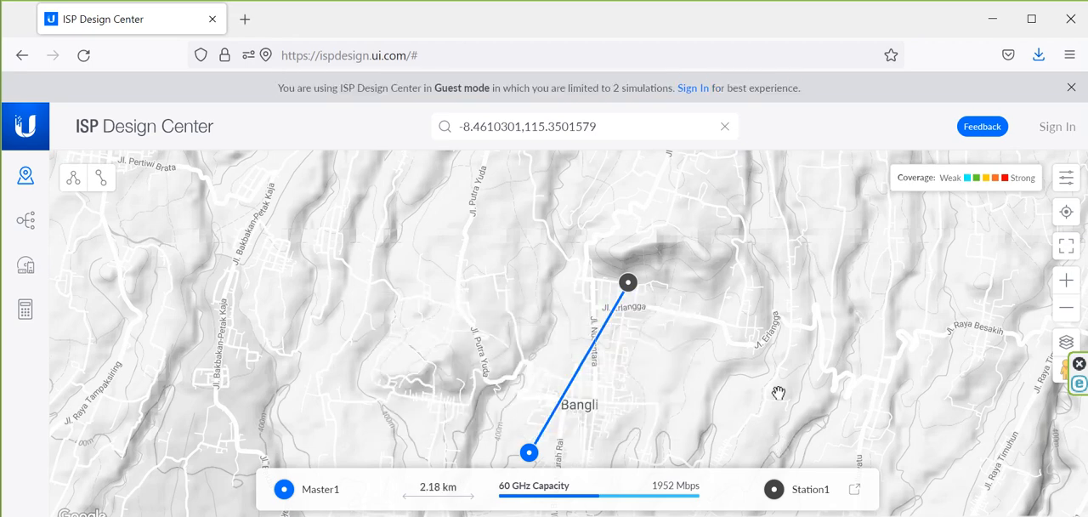
Step: Nudge Master1 slightly south, west of Jl. Brigjen Ngurah Rai
{"action": "left_click_drag", "start_coordinate": [712, 408], "coordinate": [742, 293]}
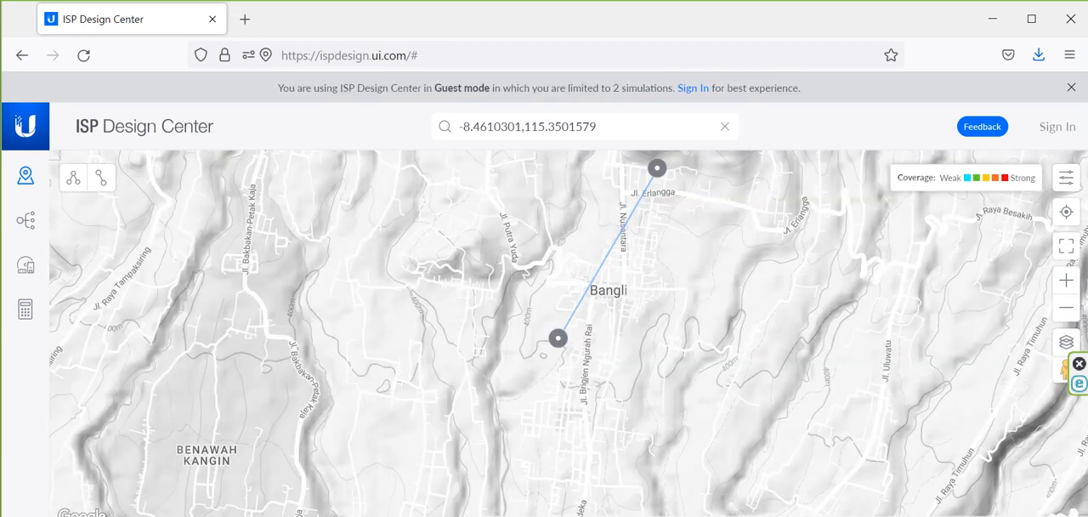
{"action": "left_click", "coordinate": [558, 337]}
{"action": "mouse_move", "coordinate": [558, 337]}
{"action": "left_mouse_down"}
{"action": "mouse_move", "coordinate": [587, 369]}
{"action": "mouse_move", "coordinate": [561, 352]}
{"action": "left_mouse_up"}
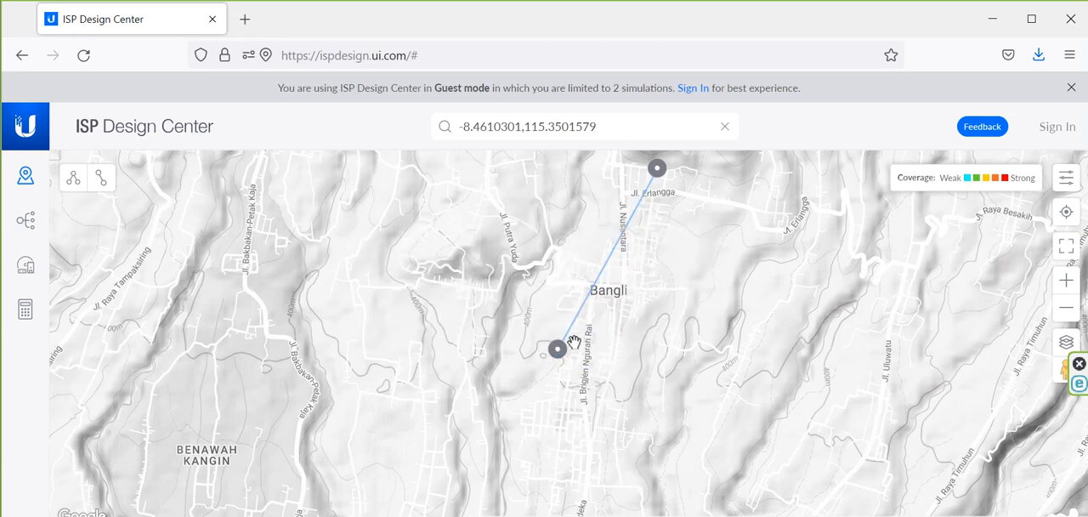
{"action": "scroll", "coordinate": [632, 357], "scroll_direction": "down", "scroll_amount": 1}
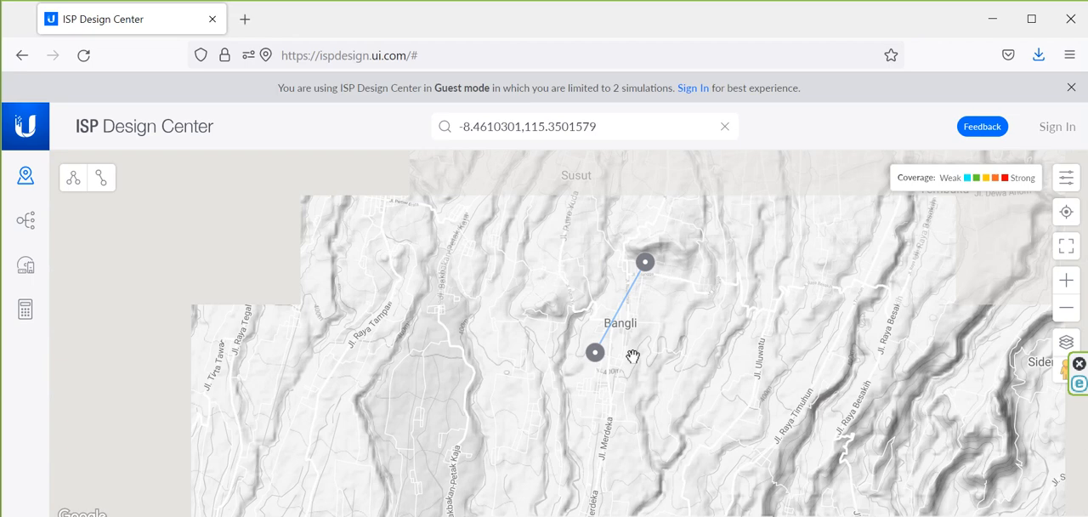
{"action": "scroll", "coordinate": [632, 356], "scroll_direction": "up", "scroll_amount": 2}
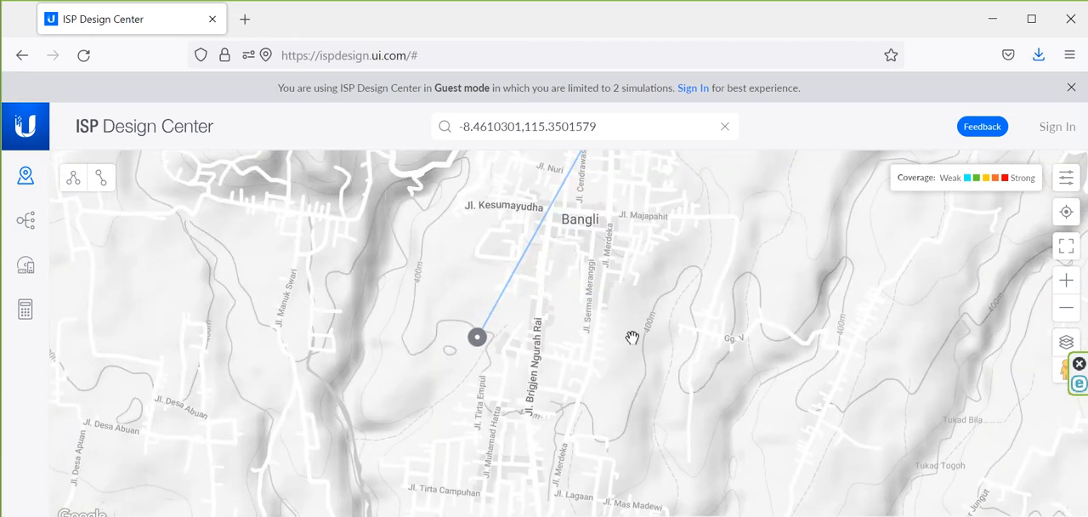
{"action": "left_click_drag", "start_coordinate": [607, 345], "coordinate": [608, 421]}
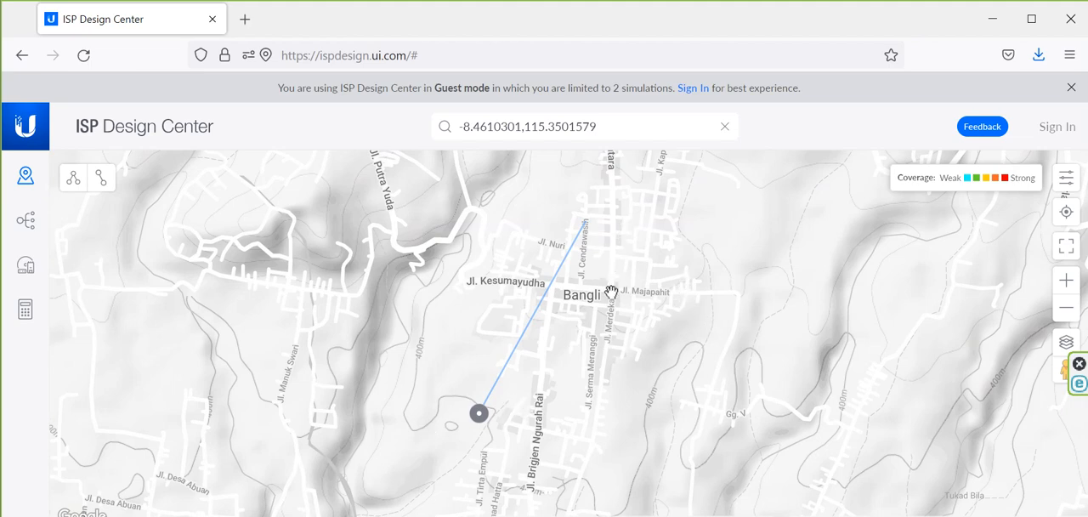
Step: Review the elevation profile and site details of the Master1–Station1 link, and close them
{"action": "left_click", "coordinate": [479, 413]}
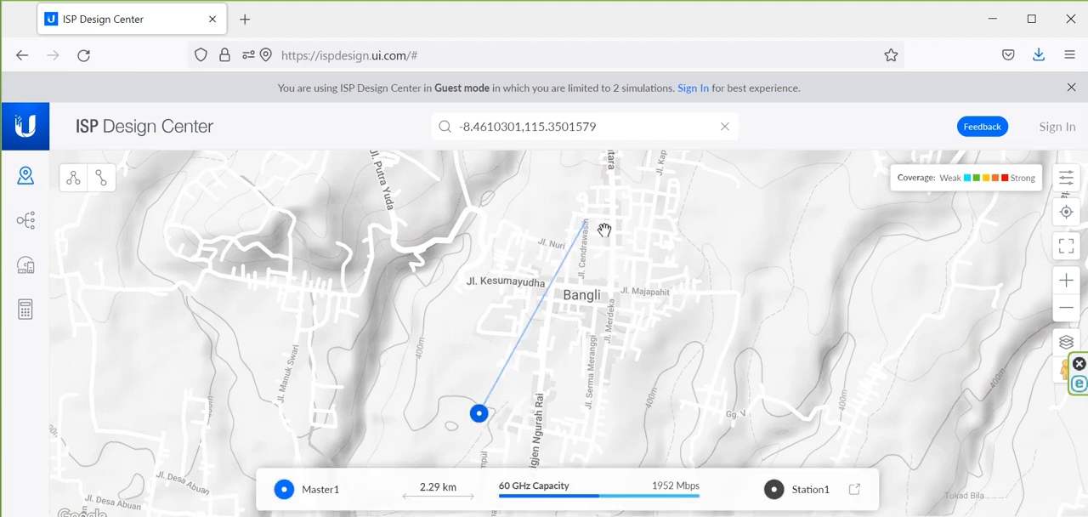
{"action": "left_click", "coordinate": [585, 224]}
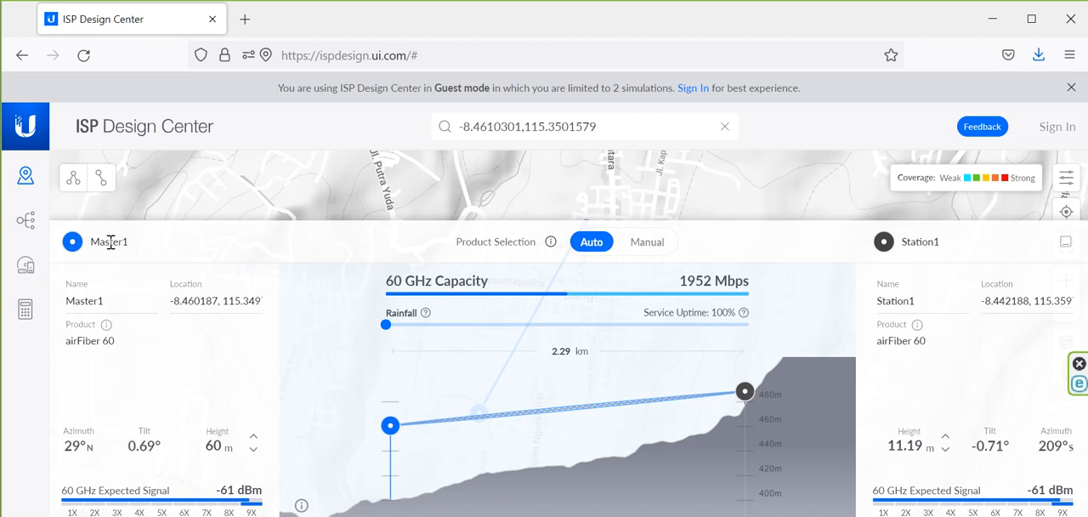
{"action": "left_click", "coordinate": [730, 193]}
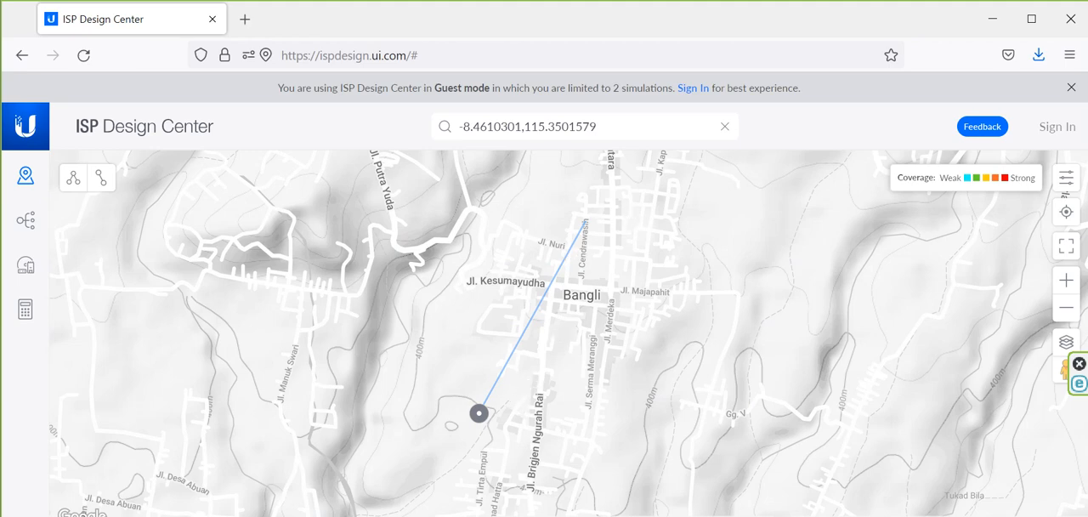
Step: Locate -8.4610301,115.3501579 on the map again and compare it with the locations in the link details
{"action": "key", "text": "Return"}
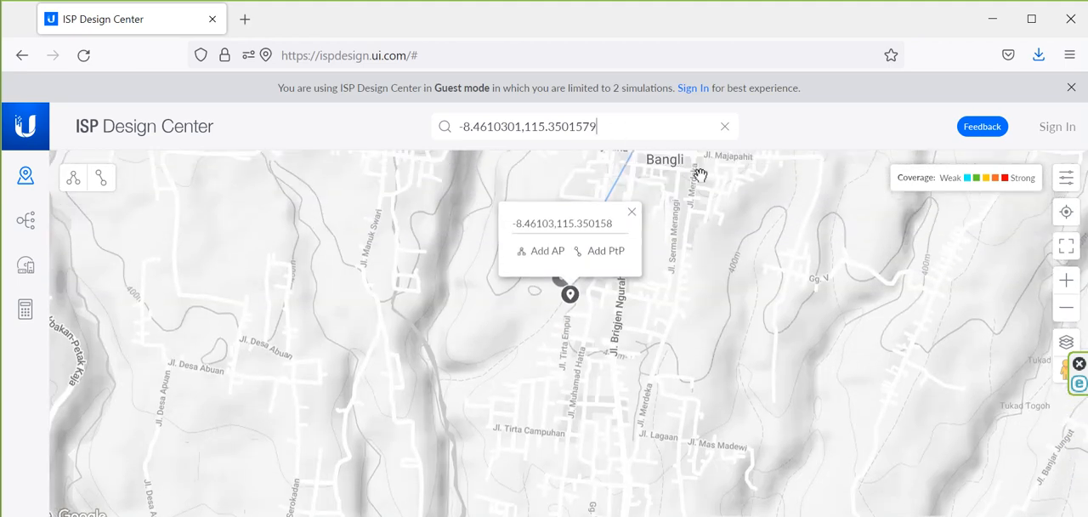
{"action": "left_click_drag", "start_coordinate": [717, 314], "coordinate": [666, 470]}
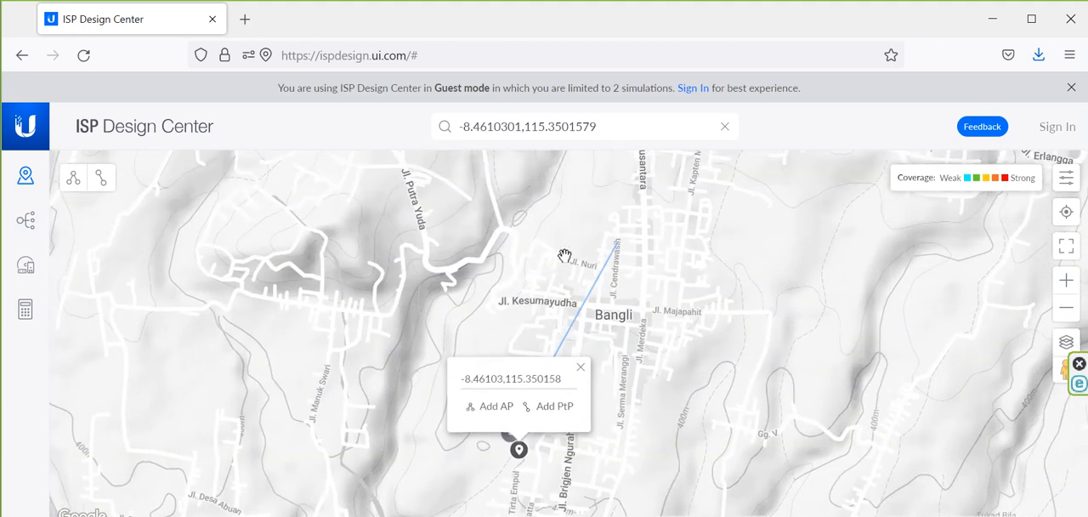
{"action": "left_click", "coordinate": [617, 249]}
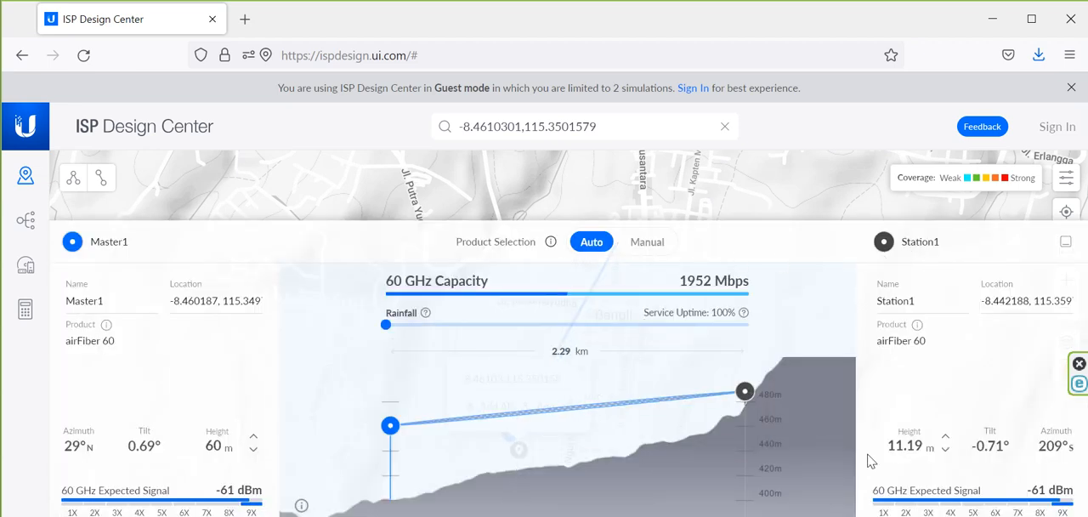
{"action": "left_click", "coordinate": [841, 218]}
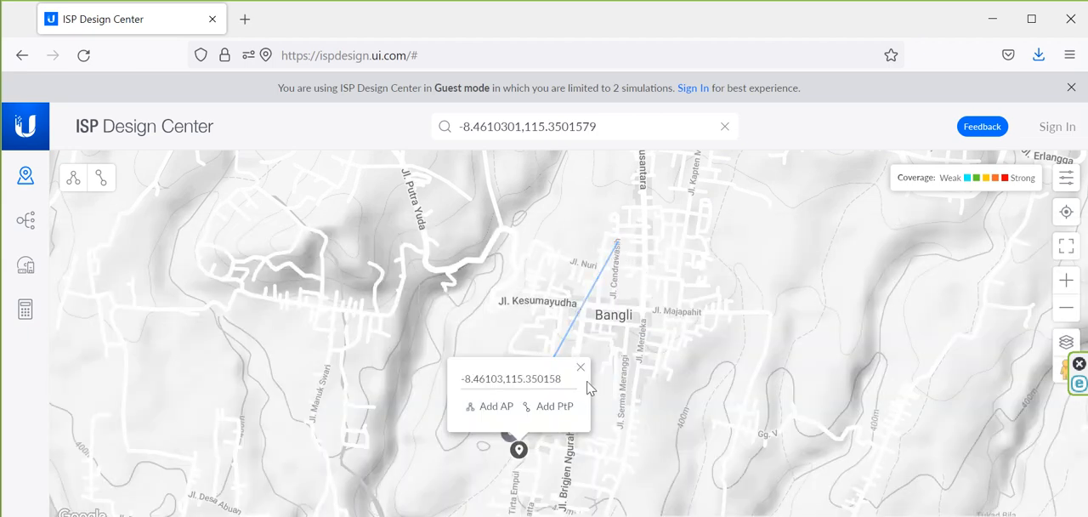
{"action": "left_click_drag", "start_coordinate": [524, 372], "coordinate": [460, 377]}
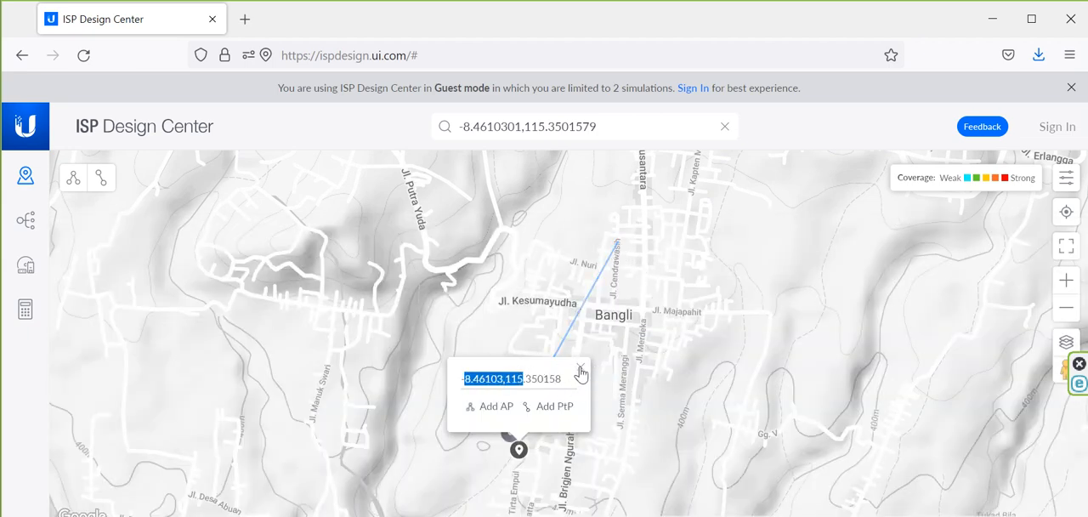
{"action": "left_click", "coordinate": [581, 367]}
Step: In the link's elevation profile, set the antenna heights to about 21.89 m for Master1 and 16.04 m for Station1
{"action": "left_click", "coordinate": [510, 434]}
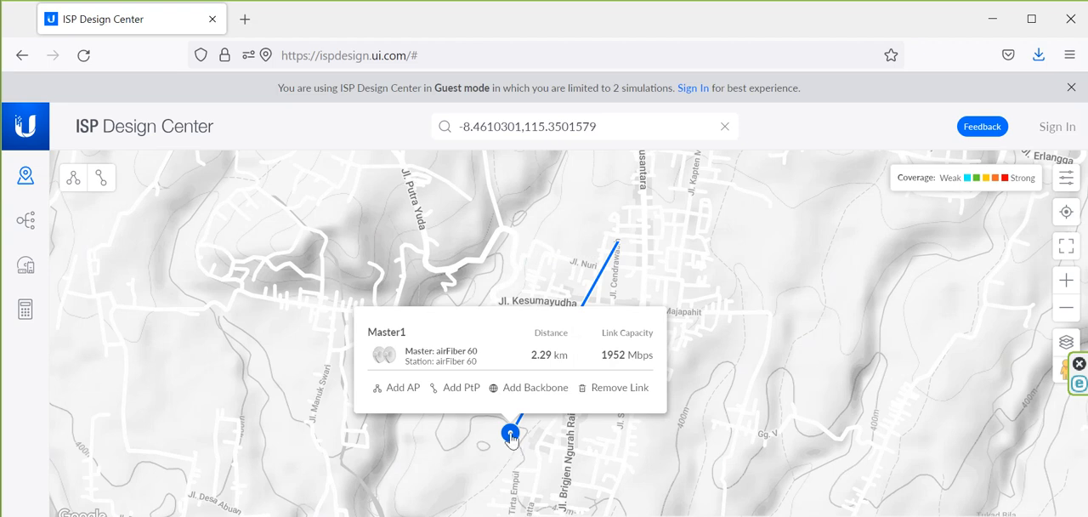
{"action": "left_click", "coordinate": [510, 435]}
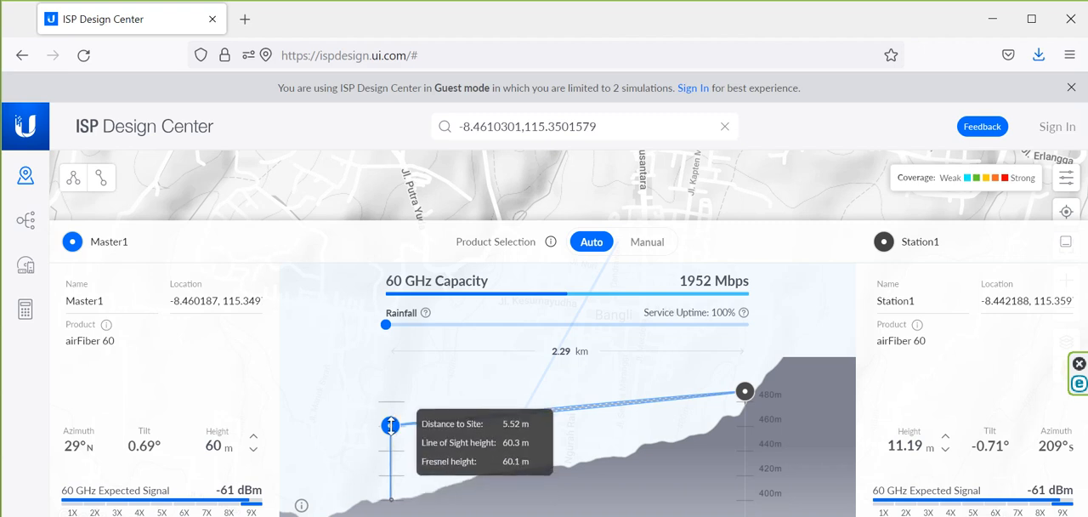
{"action": "left_click_drag", "start_coordinate": [390, 426], "coordinate": [387, 473]}
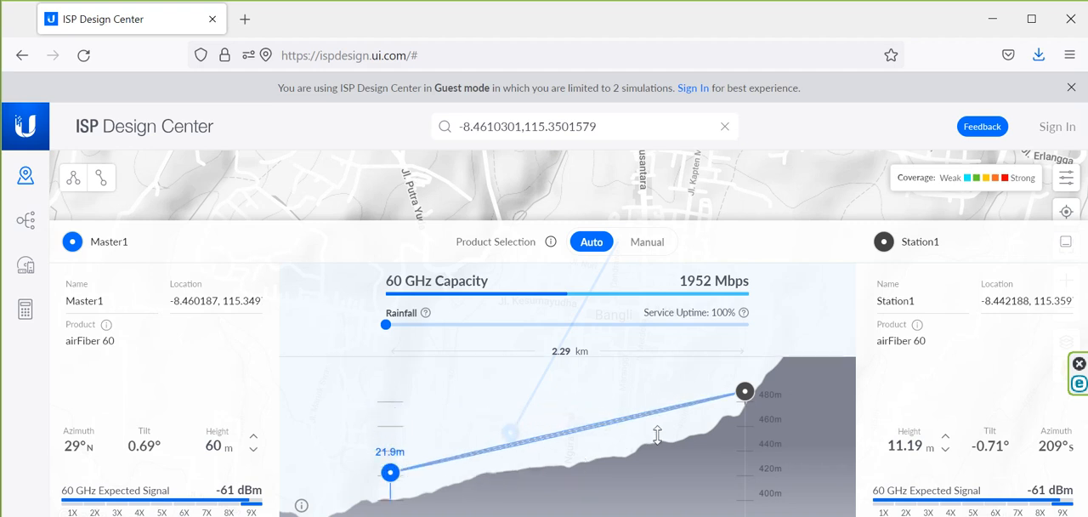
{"action": "left_click_drag", "start_coordinate": [752, 392], "coordinate": [750, 383]}
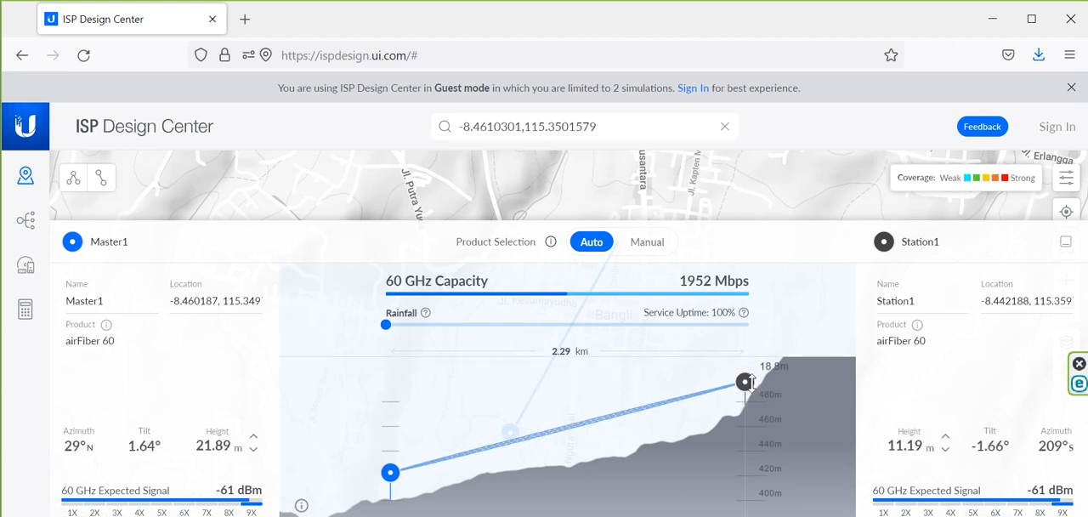
{"action": "left_click_drag", "start_coordinate": [751, 382], "coordinate": [732, 396]}
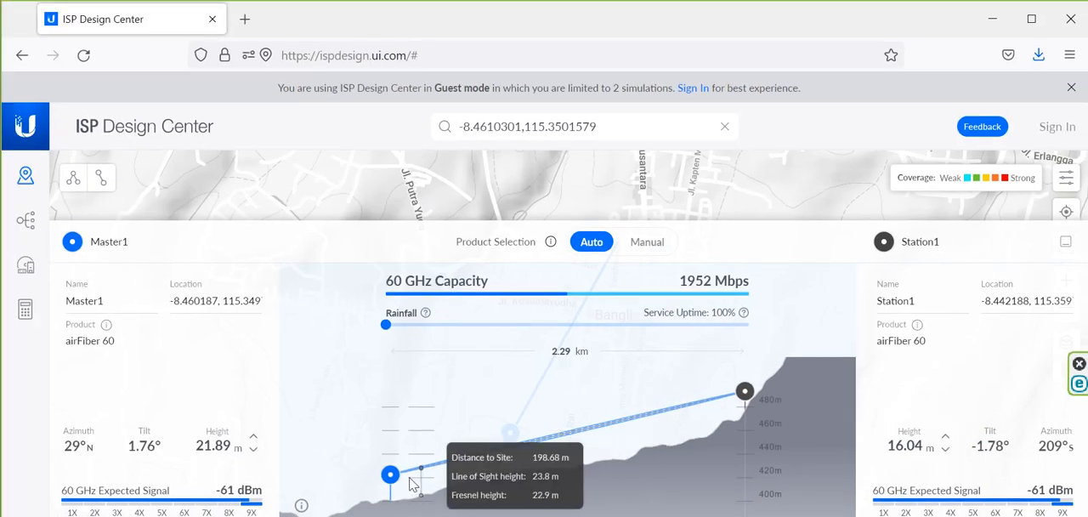
Step: Lower Master1's antenna height to about 15.37 m in the elevation profile
{"action": "left_click", "coordinate": [377, 476]}
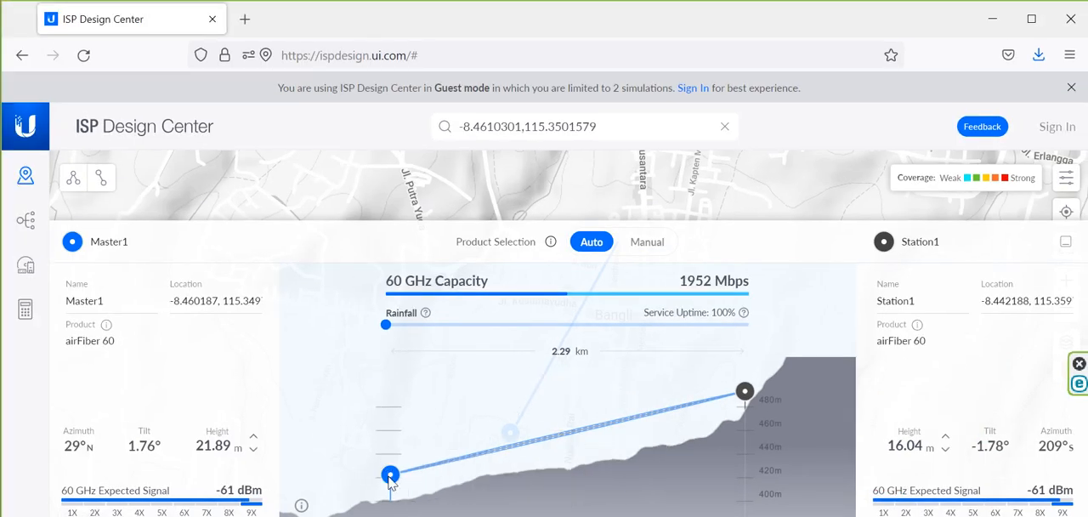
{"action": "left_click", "coordinate": [389, 477]}
{"action": "left_click", "coordinate": [390, 479]}
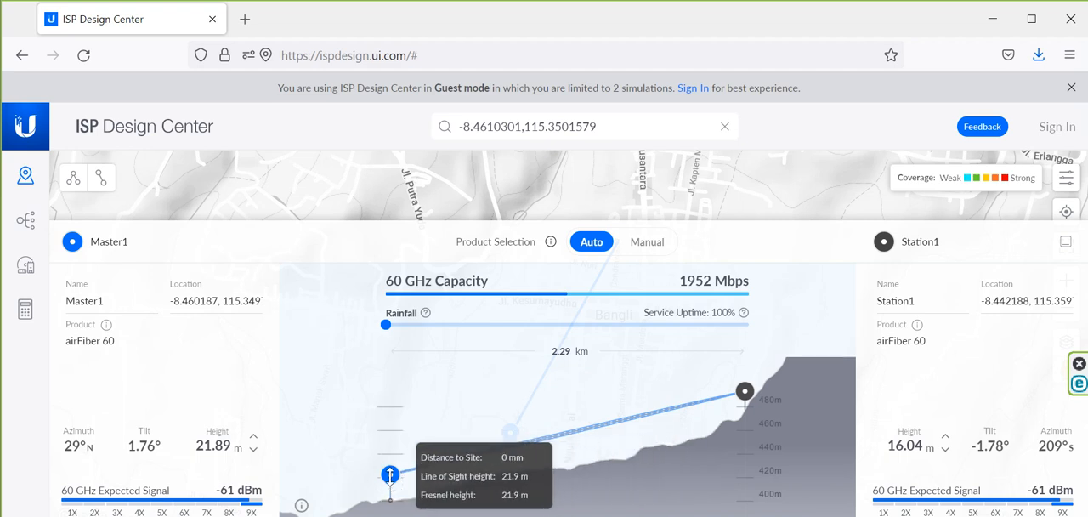
{"action": "left_click_drag", "start_coordinate": [390, 475], "coordinate": [390, 482]}
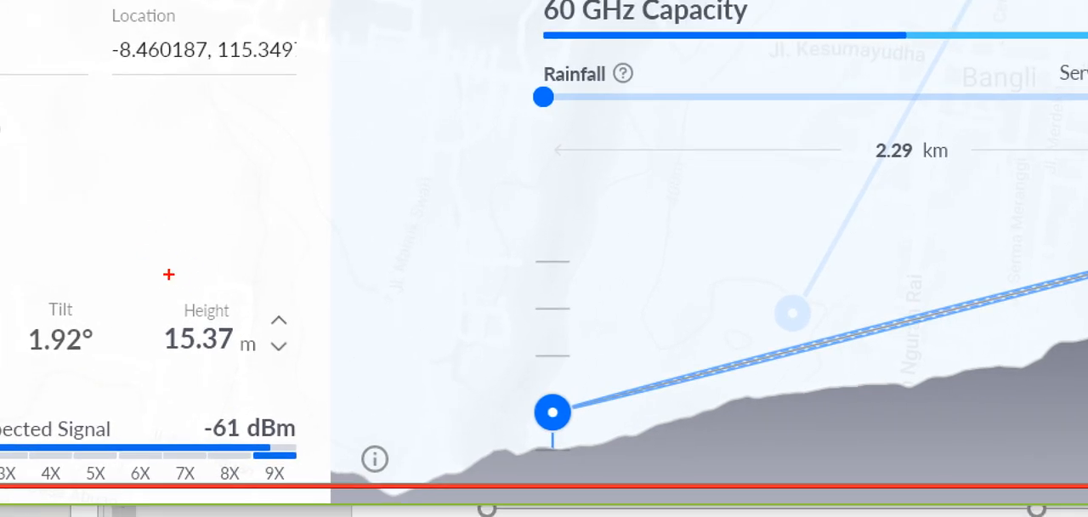
{"action": "mouse_move", "coordinate": [160, 280]}
{"action": "left_mouse_down"}
{"action": "mouse_move", "coordinate": [151, 389]}
{"action": "mouse_move", "coordinate": [257, 265]}
{"action": "mouse_move", "coordinate": [202, 281]}
{"action": "left_mouse_up"}
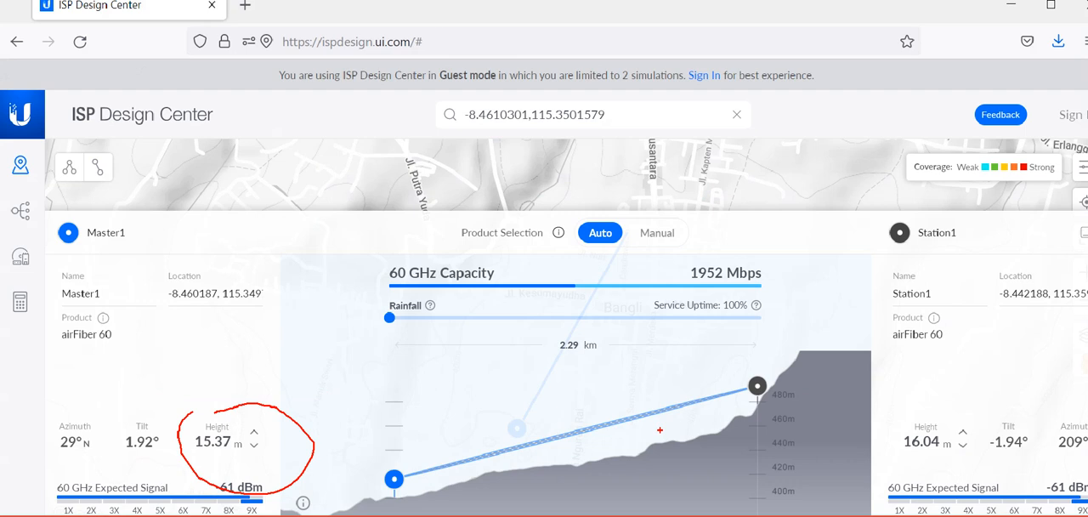
{"action": "key", "text": "Escape"}
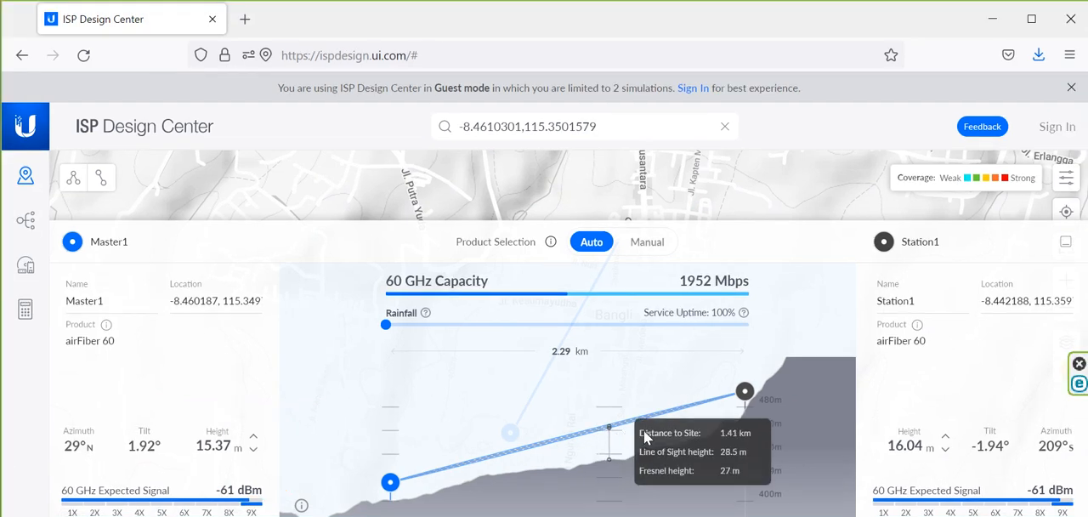